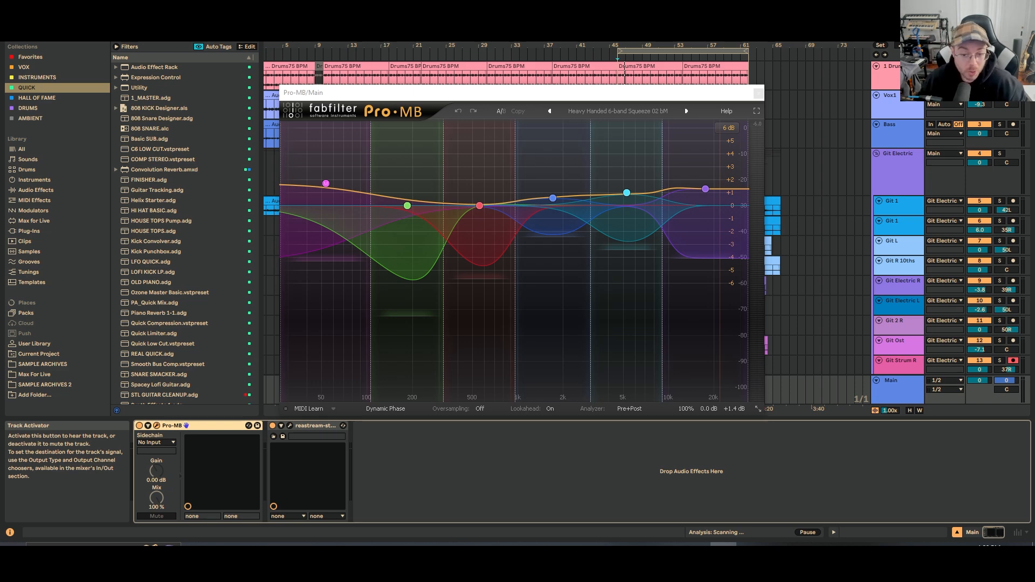
Step: Look over the Pro-MB settings on the Main track, close the plugin window and deactivate the device
{"action": "left_click", "coordinate": [758, 92]}
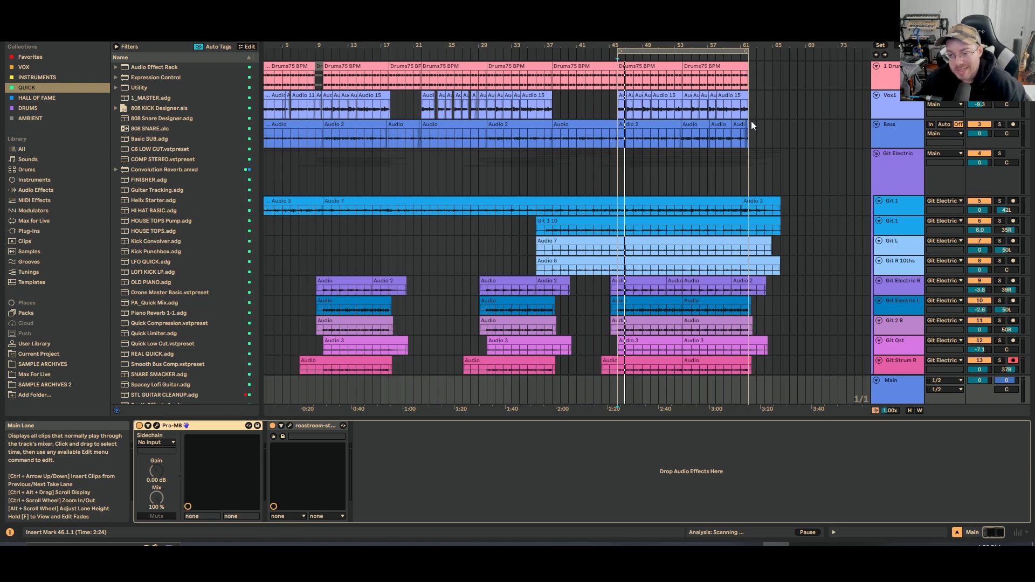
{"action": "left_click", "coordinate": [157, 426]}
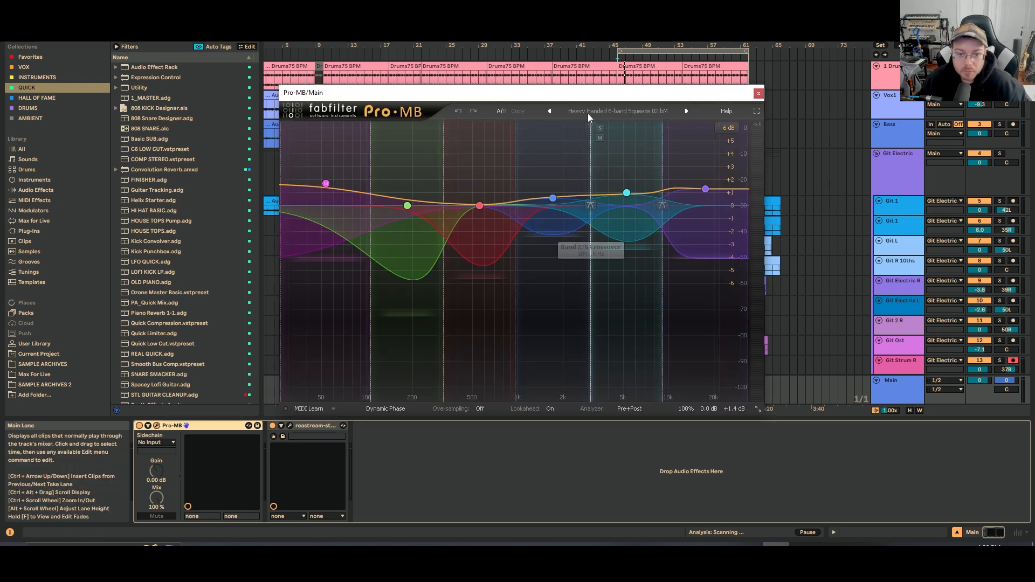
{"action": "mouse_move", "coordinate": [565, 96]}
{"action": "left_mouse_down"}
{"action": "mouse_move", "coordinate": [608, 112]}
{"action": "mouse_move", "coordinate": [557, 86]}
{"action": "left_mouse_up"}
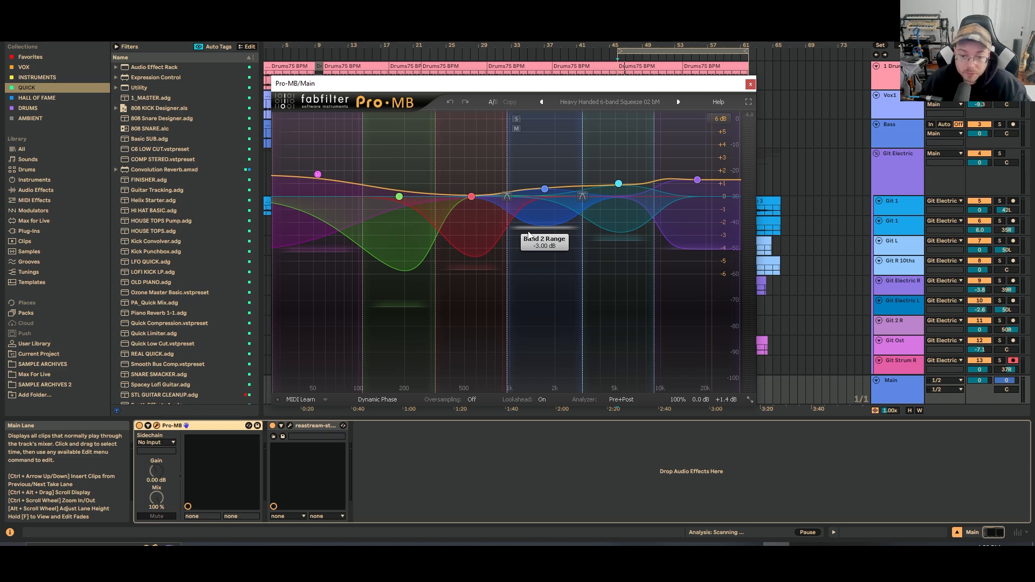
{"action": "left_click", "coordinate": [750, 84]}
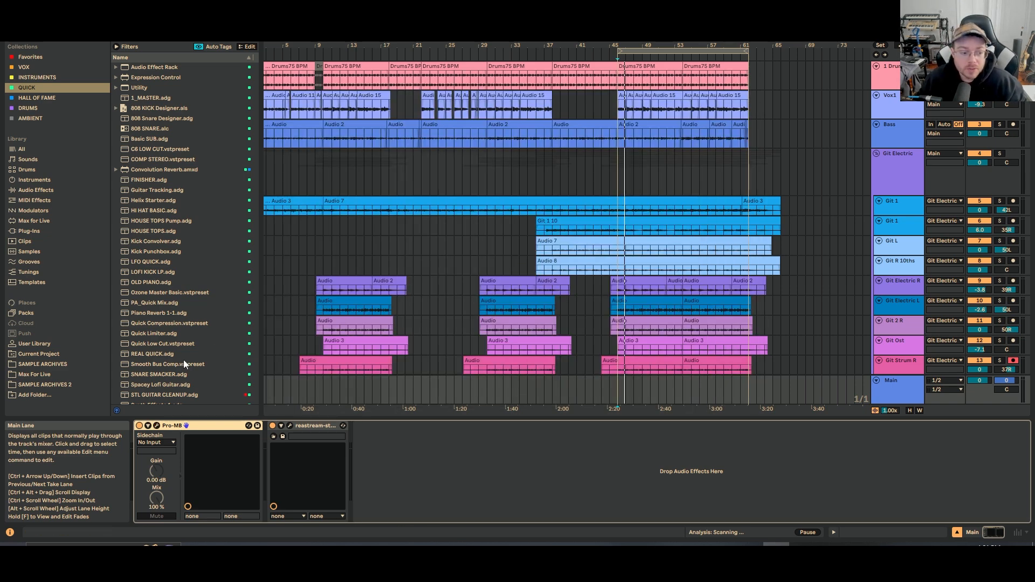
{"action": "left_click", "coordinate": [139, 425]}
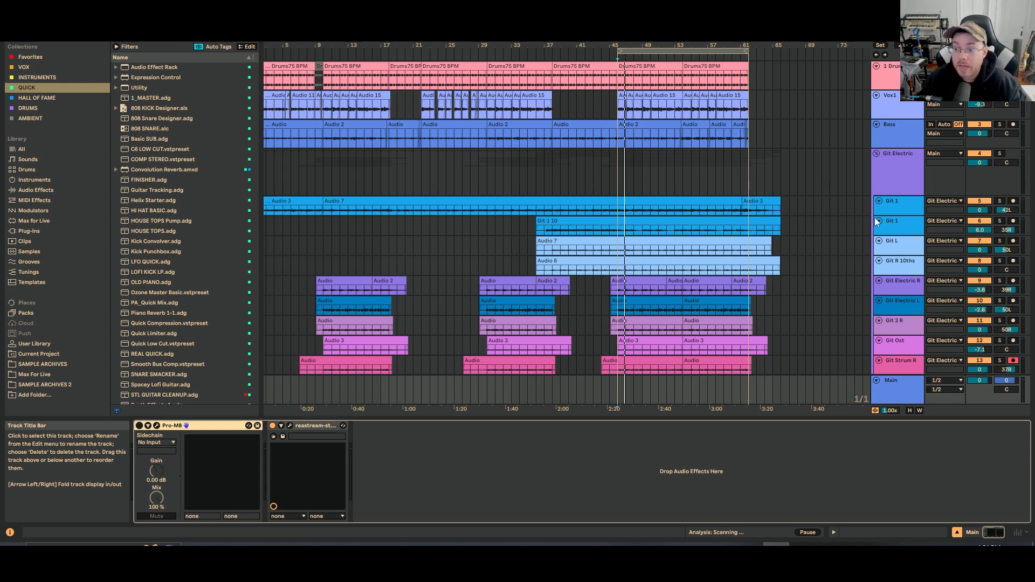
Step: Solo the Git Electric group and play the arrangement from bar 46
{"action": "left_click", "coordinate": [874, 218]}
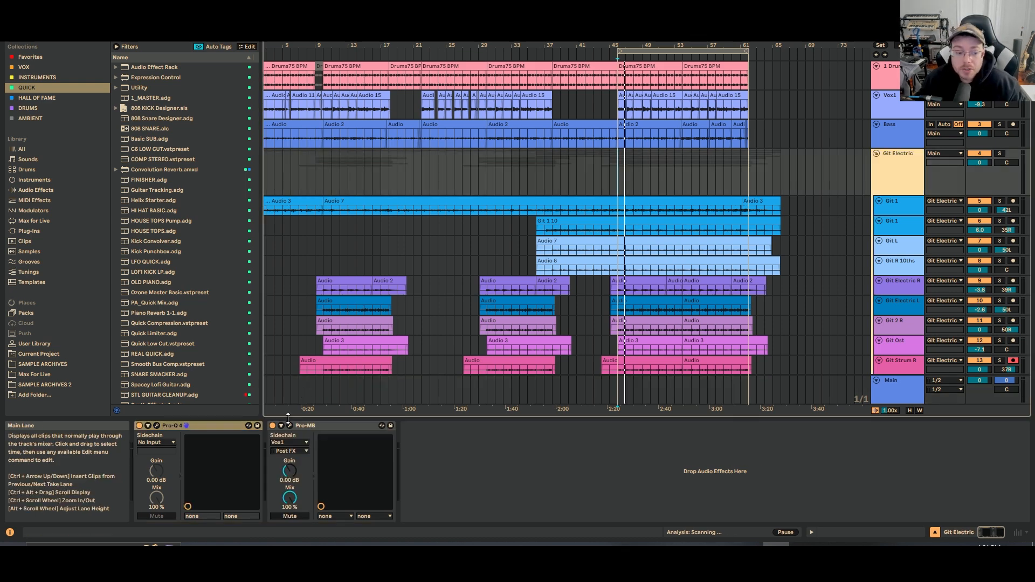
{"action": "left_click", "coordinate": [1000, 154]}
{"action": "left_click", "coordinate": [616, 186]}
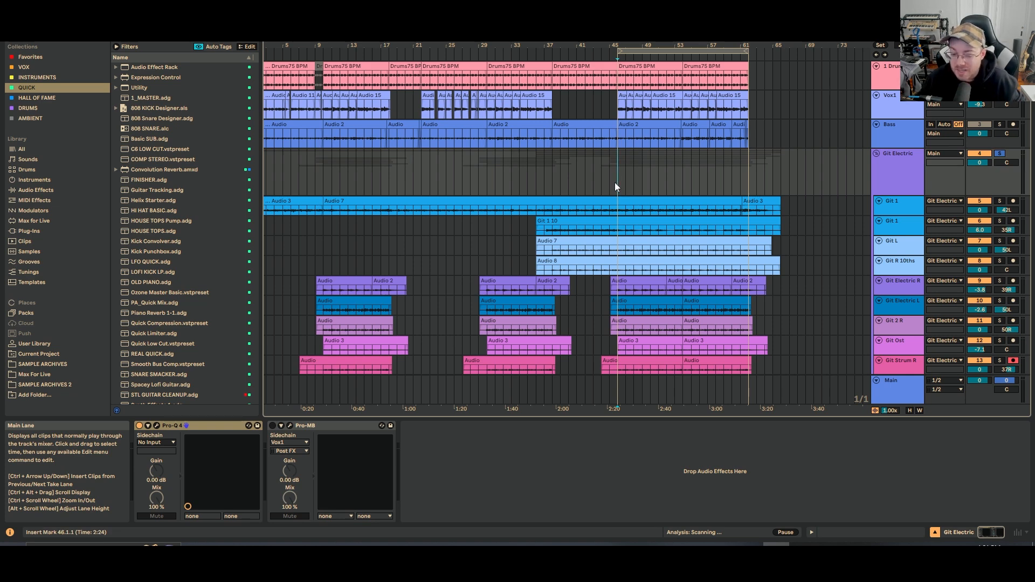
{"action": "key", "text": "space"}
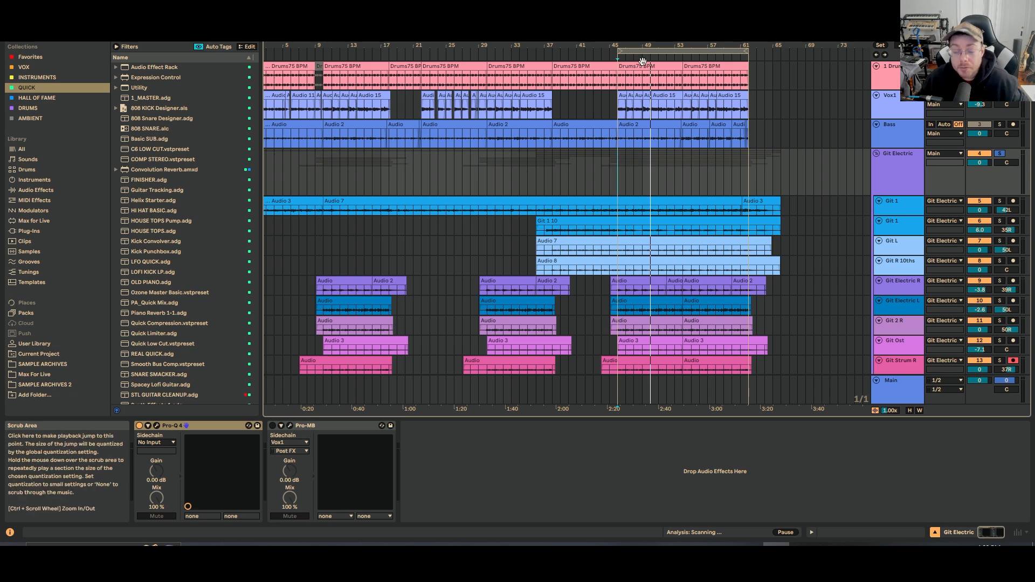
Step: Lower the Vox1 track volume to -9.7 dB and replay the section from bar 46
{"action": "left_click", "coordinate": [982, 103]}
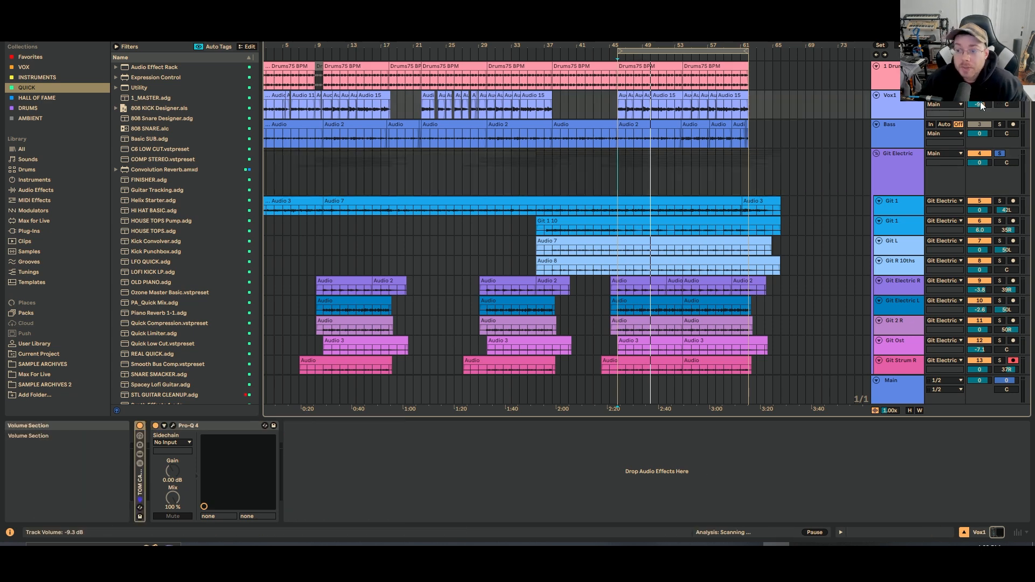
{"action": "left_click_drag", "start_coordinate": [980, 105], "coordinate": [979, 106]}
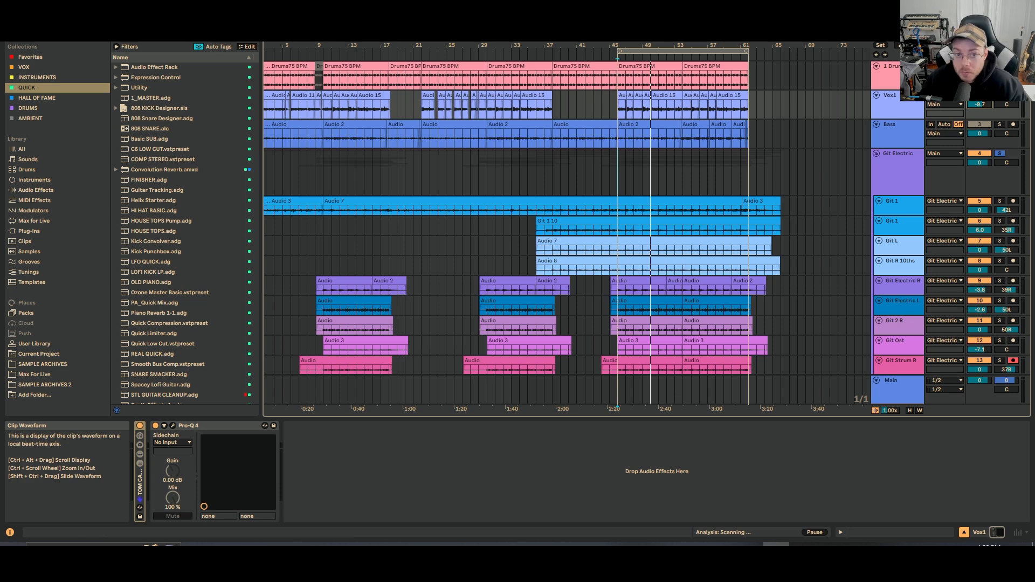
{"action": "left_click", "coordinate": [617, 184]}
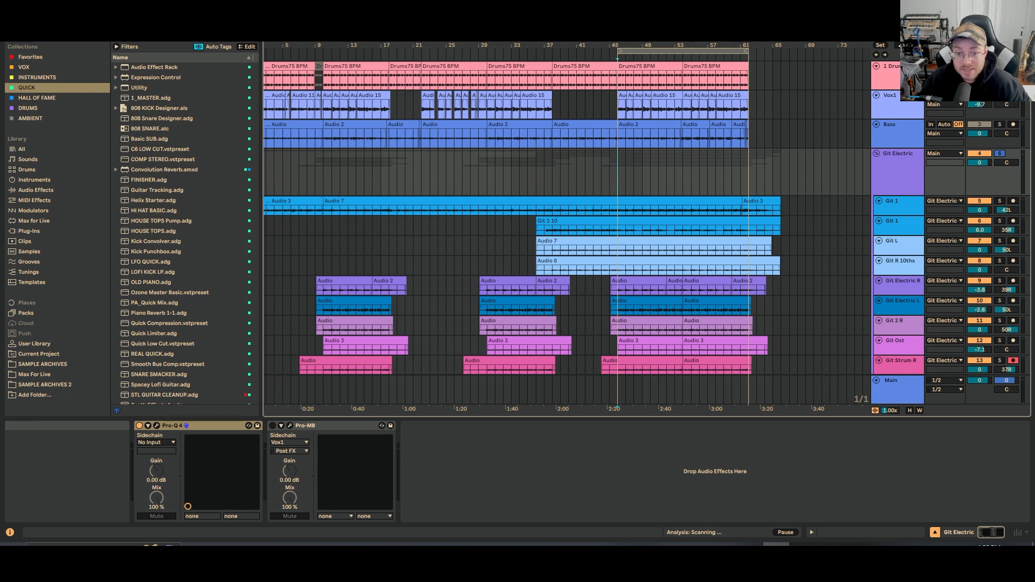
{"action": "key", "text": "space"}
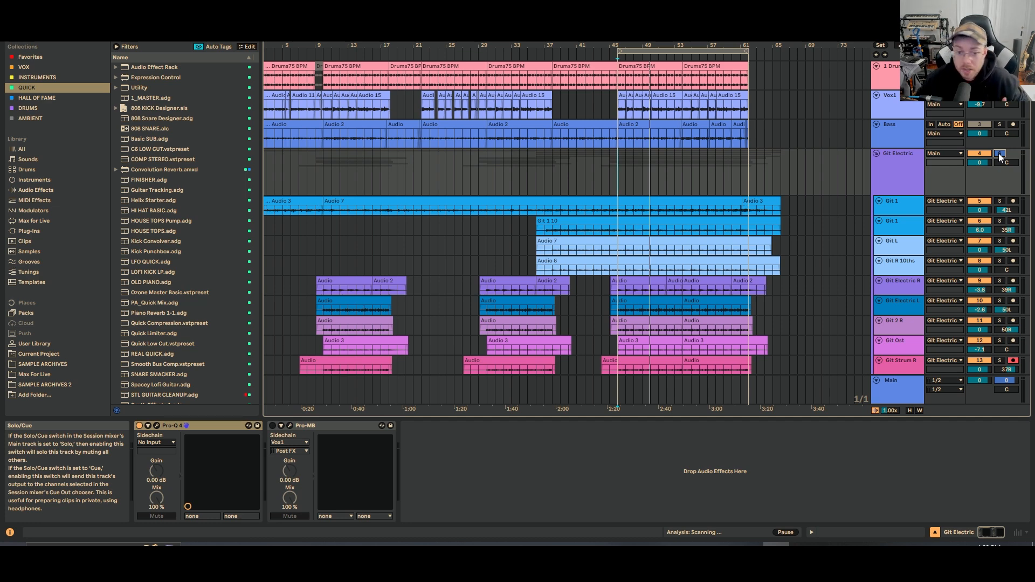
Step: Open the Pro-MB on the Git Electric group and move its window clear of the arrangement's last section
{"action": "left_click", "coordinate": [897, 173]}
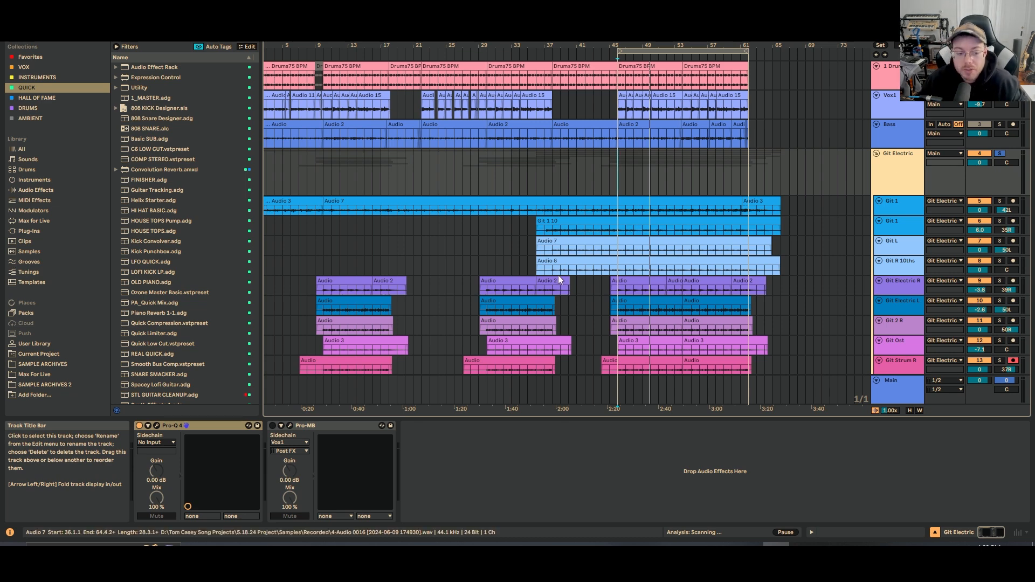
{"action": "left_click", "coordinate": [291, 425]}
{"action": "left_click_drag", "start_coordinate": [412, 80], "coordinate": [644, 70]}
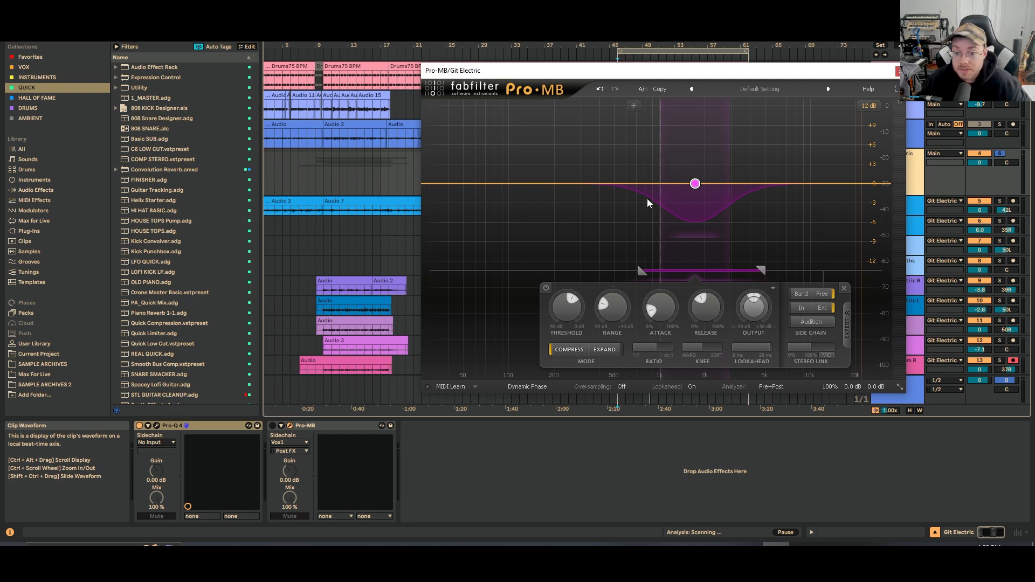
{"action": "left_click_drag", "start_coordinate": [698, 71], "coordinate": [568, 74]}
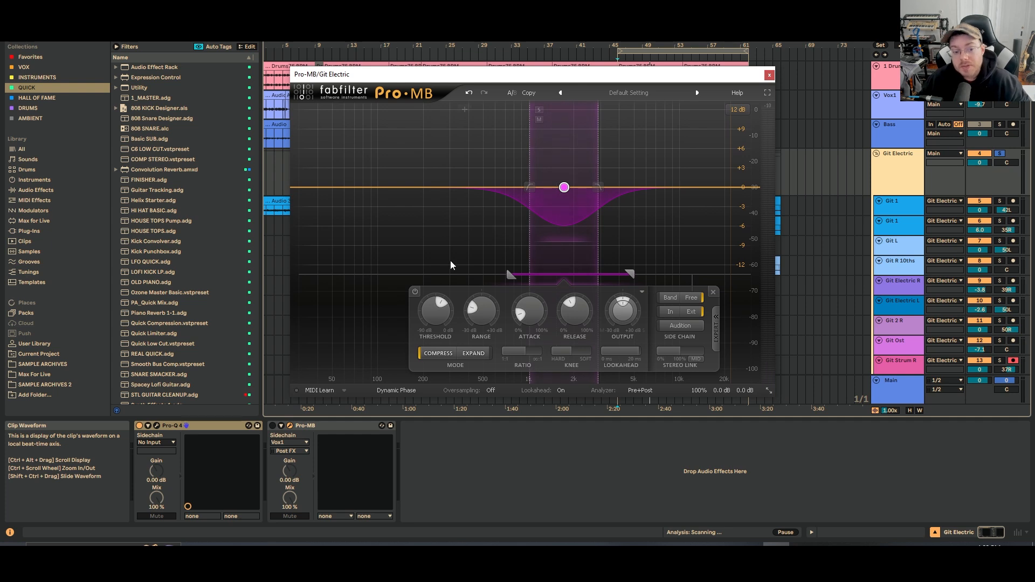
{"action": "left_click", "coordinate": [276, 428]}
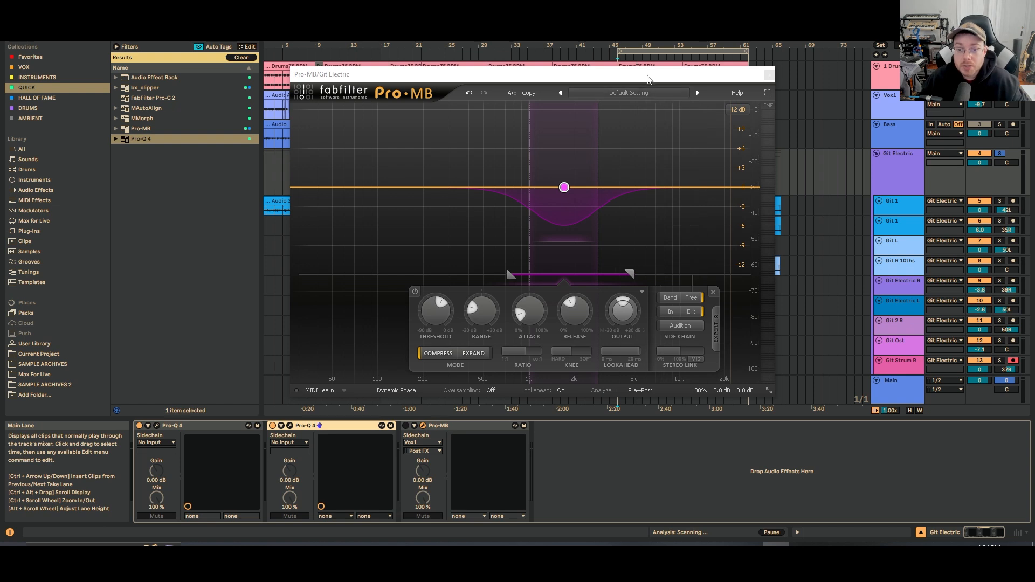
{"action": "left_click_drag", "start_coordinate": [679, 74], "coordinate": [522, 63]}
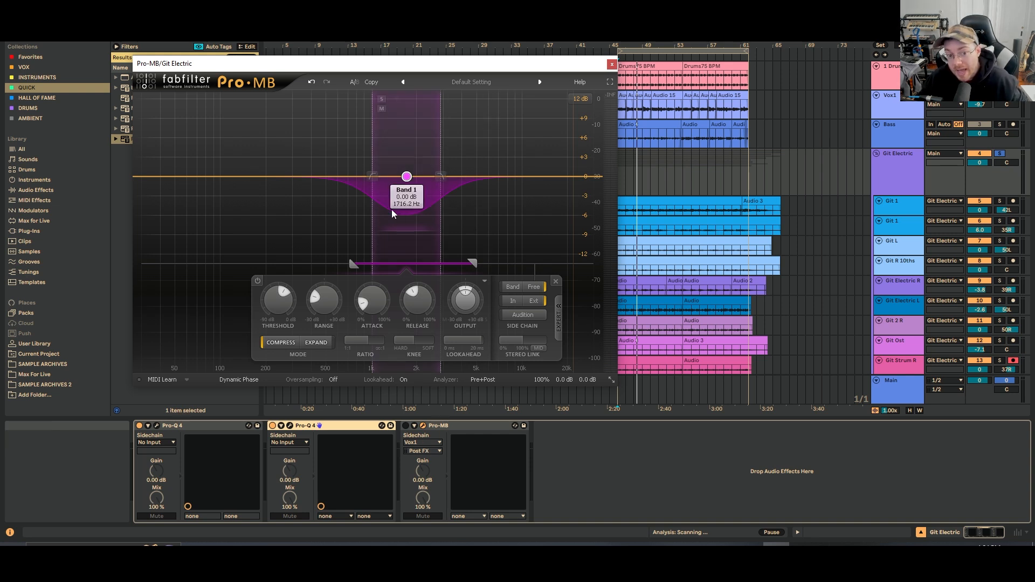
Step: Audition Pro-MB's band 1 soloed during playback, check the Vox1 track's devices, and switch the band solo off again
{"action": "left_click", "coordinate": [381, 99]}
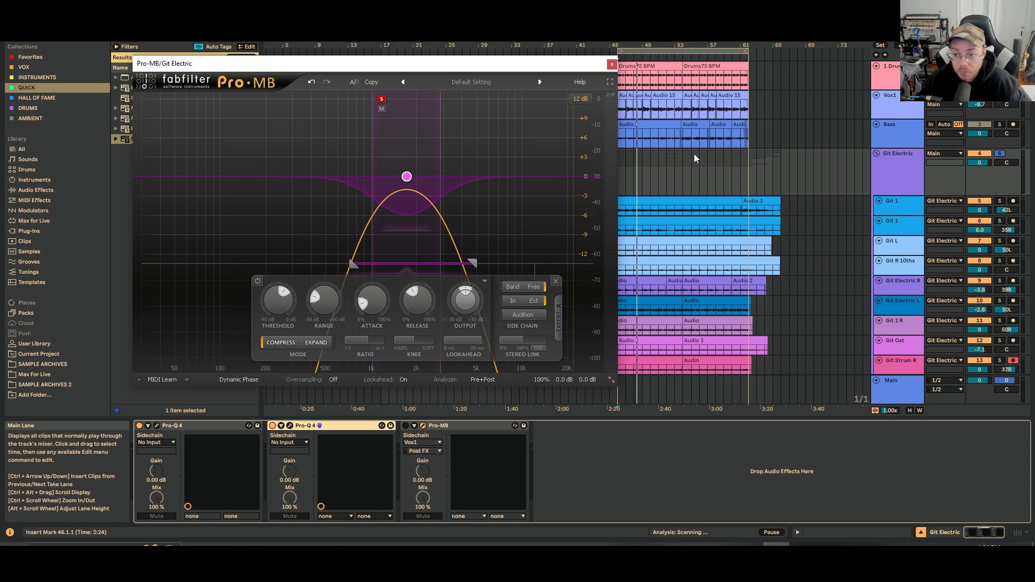
{"action": "key", "text": "space"}
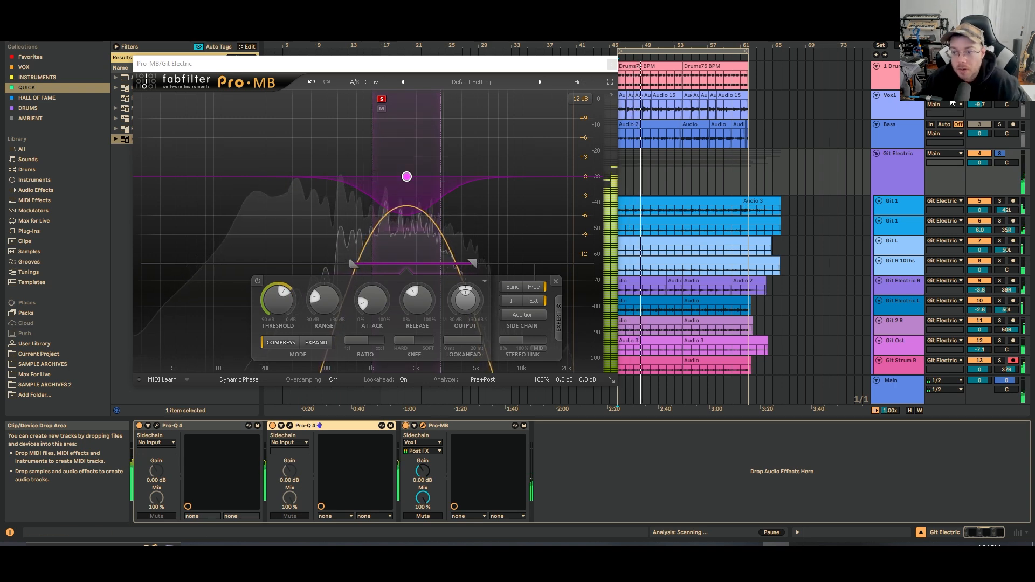
{"action": "left_click", "coordinate": [998, 104]}
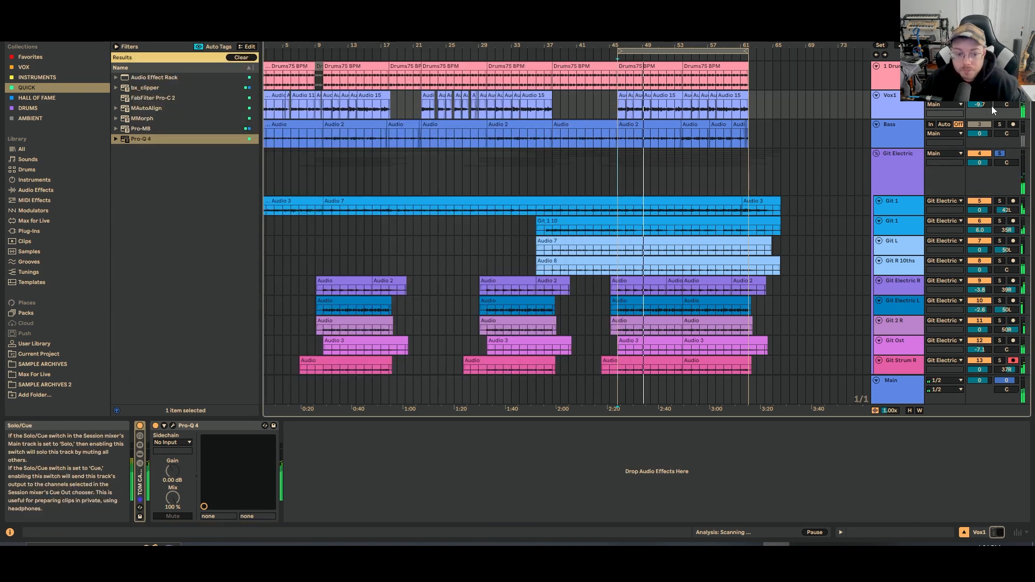
{"action": "left_click", "coordinate": [904, 181]}
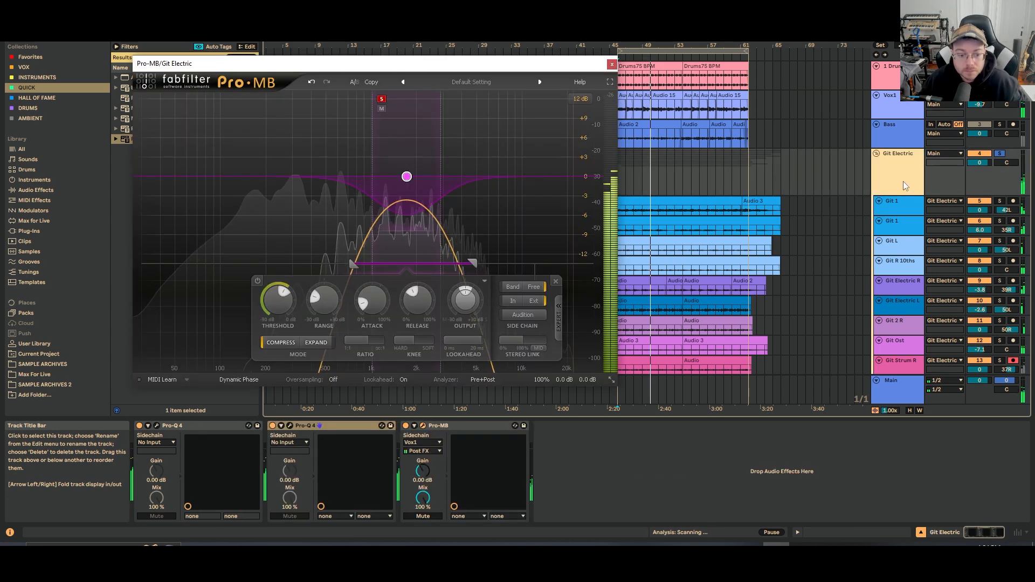
{"action": "left_click", "coordinate": [381, 99]}
Step: Compare the Git Electric group with Pro-MB bypassed and active during playback, leave it active and stop playback
{"action": "left_click", "coordinate": [406, 426]}
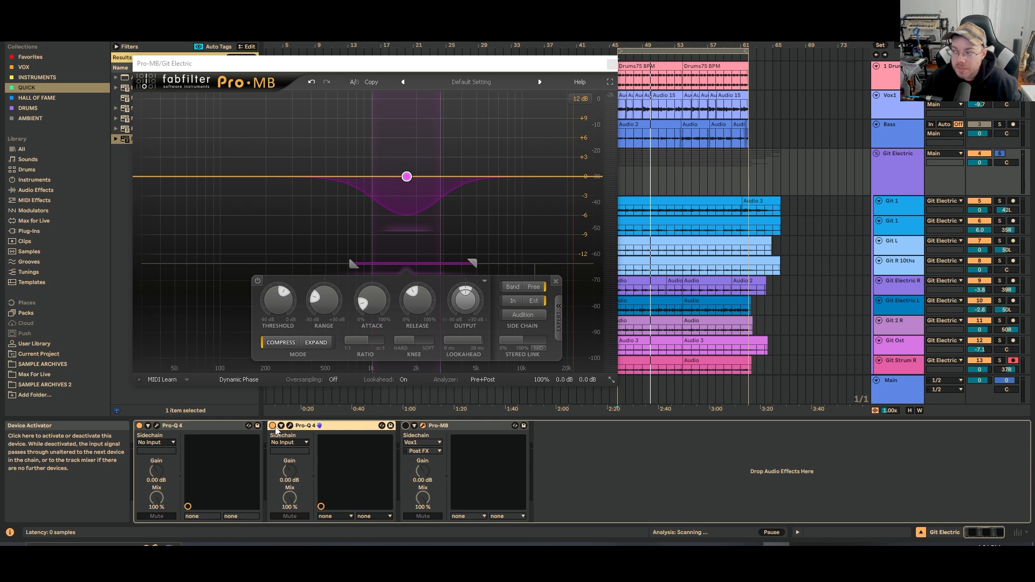
{"action": "left_click", "coordinate": [406, 426]}
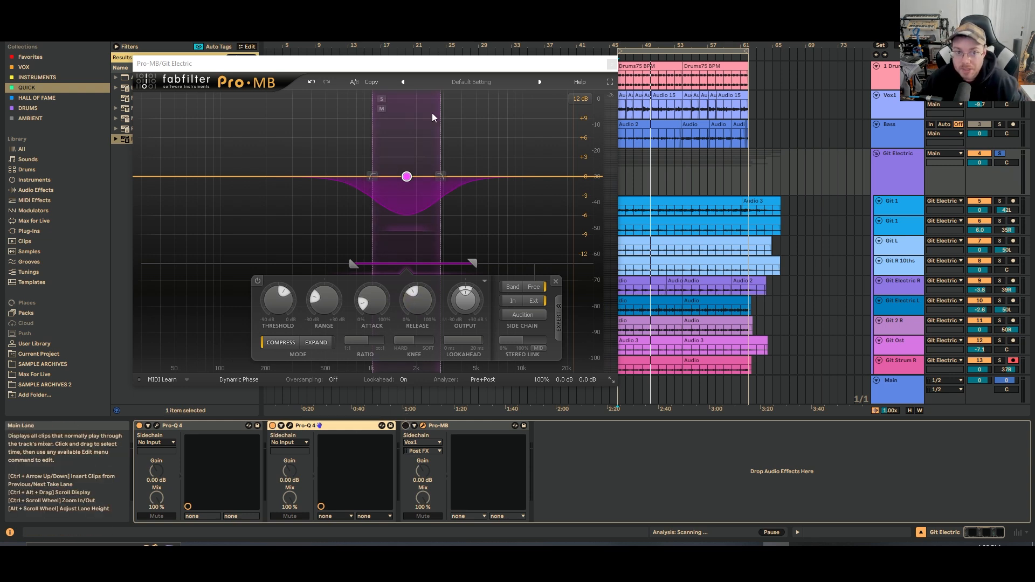
{"action": "key", "text": "space"}
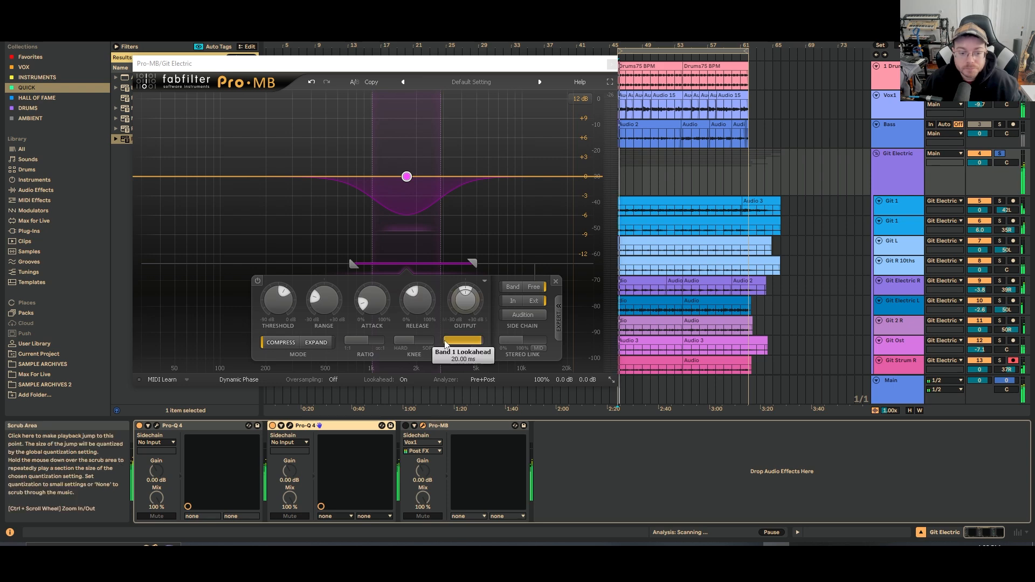
{"action": "left_click", "coordinate": [406, 426]}
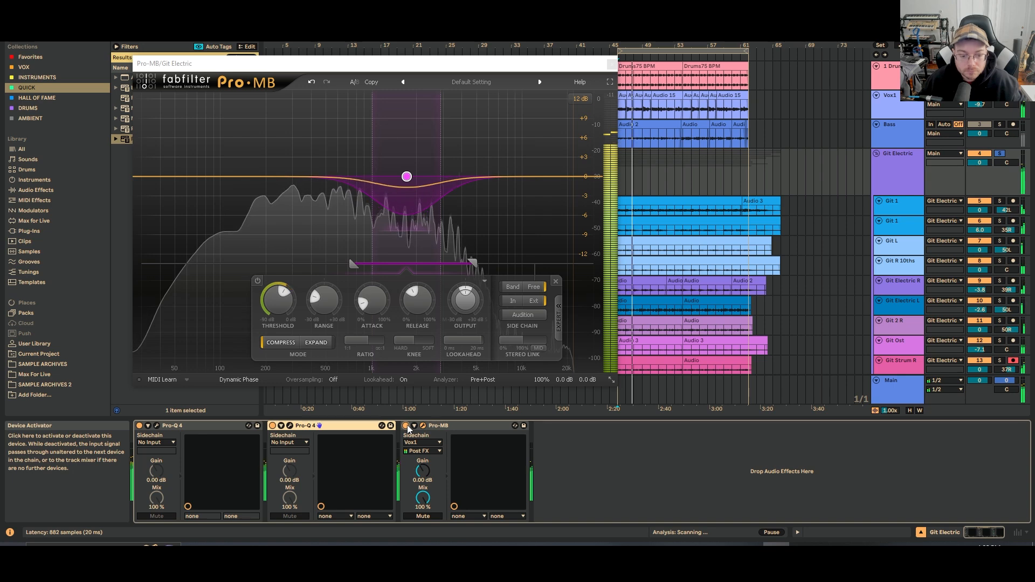
{"action": "left_click", "coordinate": [406, 426]}
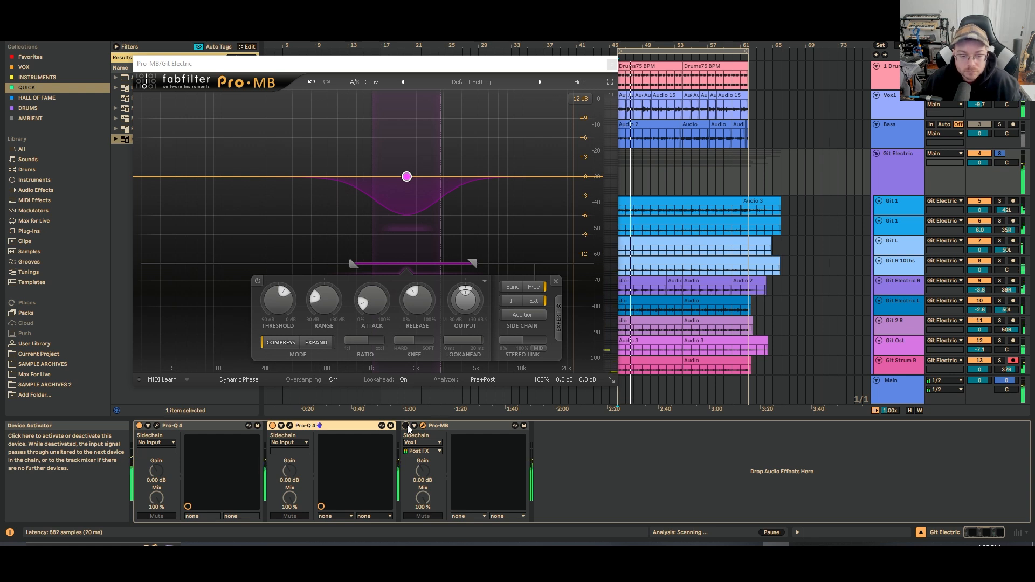
{"action": "left_click", "coordinate": [406, 425]}
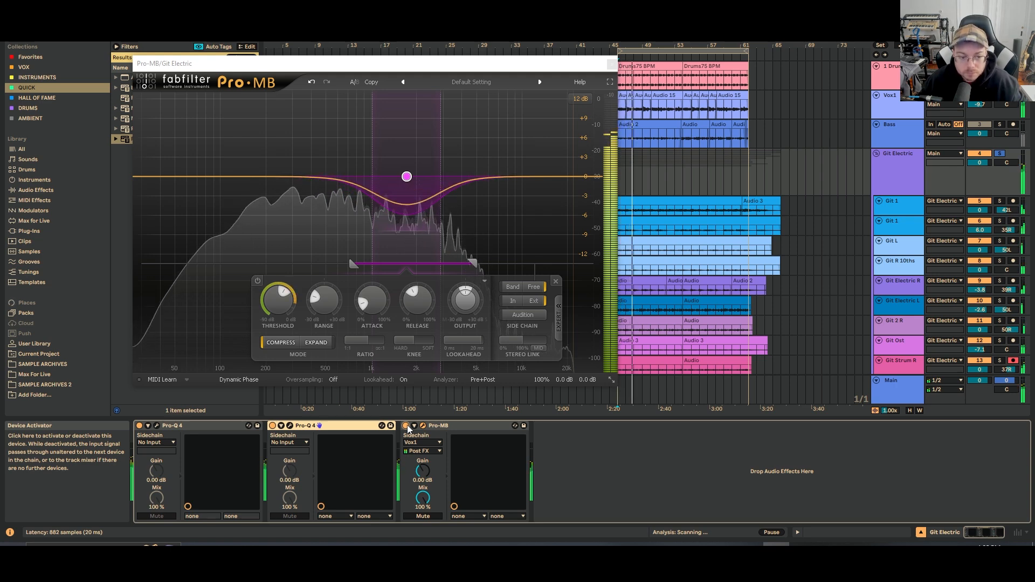
{"action": "mouse_move", "coordinate": [409, 212]}
{"action": "key", "text": "space"}
Step: Set the range of Pro-MB's band 1 to -26.83 dB
{"action": "left_click", "coordinate": [409, 213]}
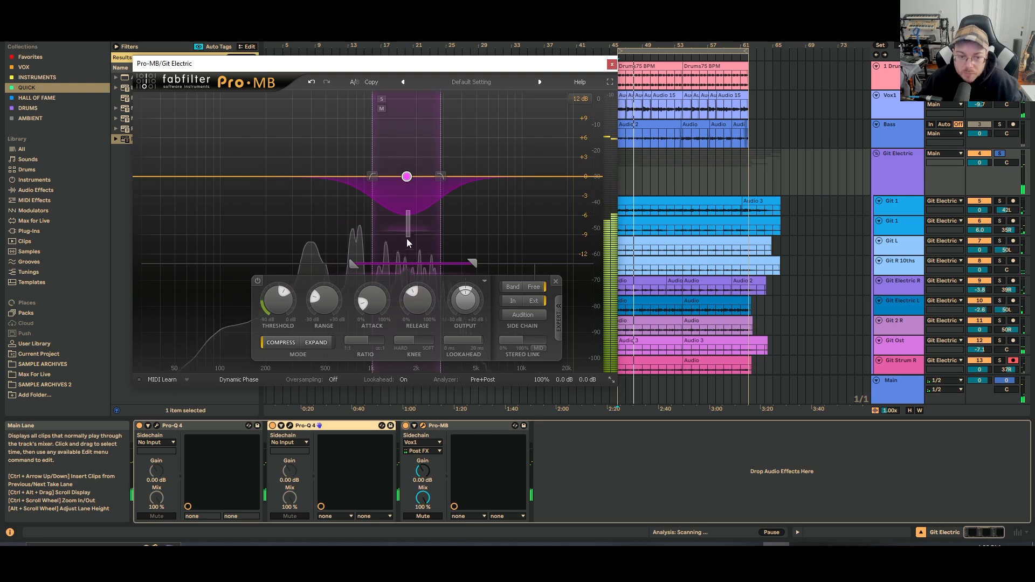
{"action": "mouse_move", "coordinate": [408, 178]}
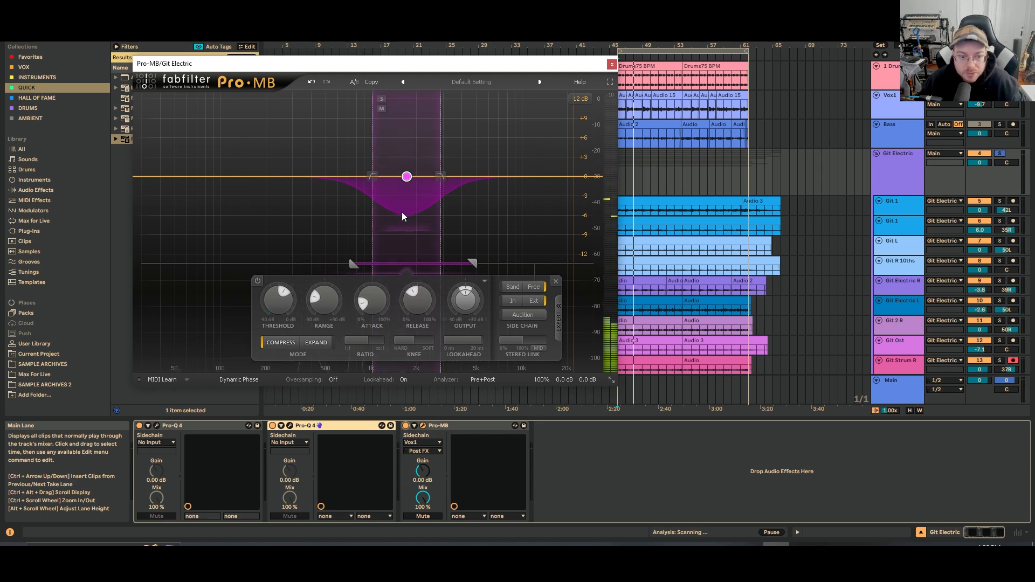
{"action": "mouse_move", "coordinate": [424, 236]}
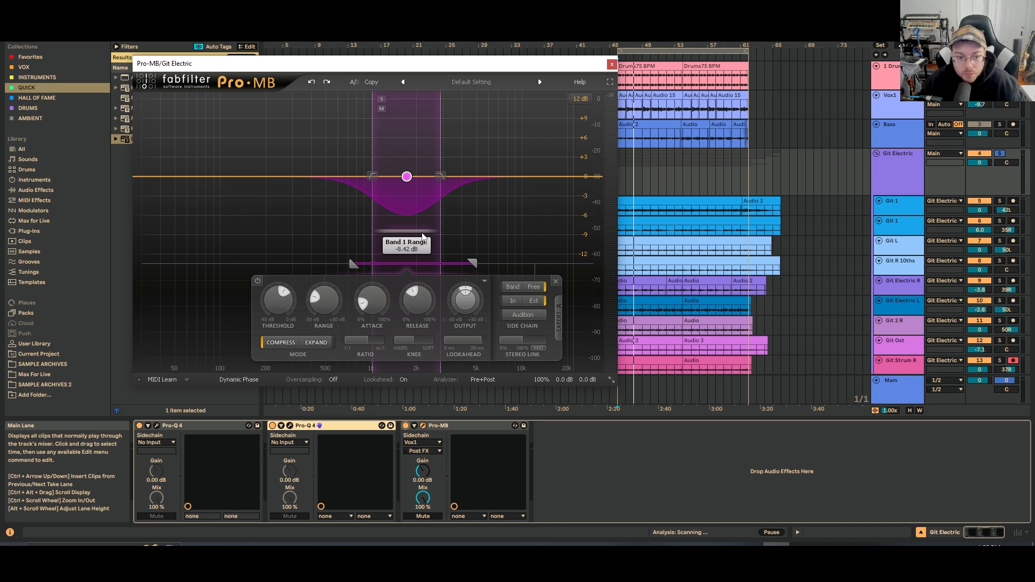
{"action": "left_click_drag", "start_coordinate": [423, 236], "coordinate": [419, 276]}
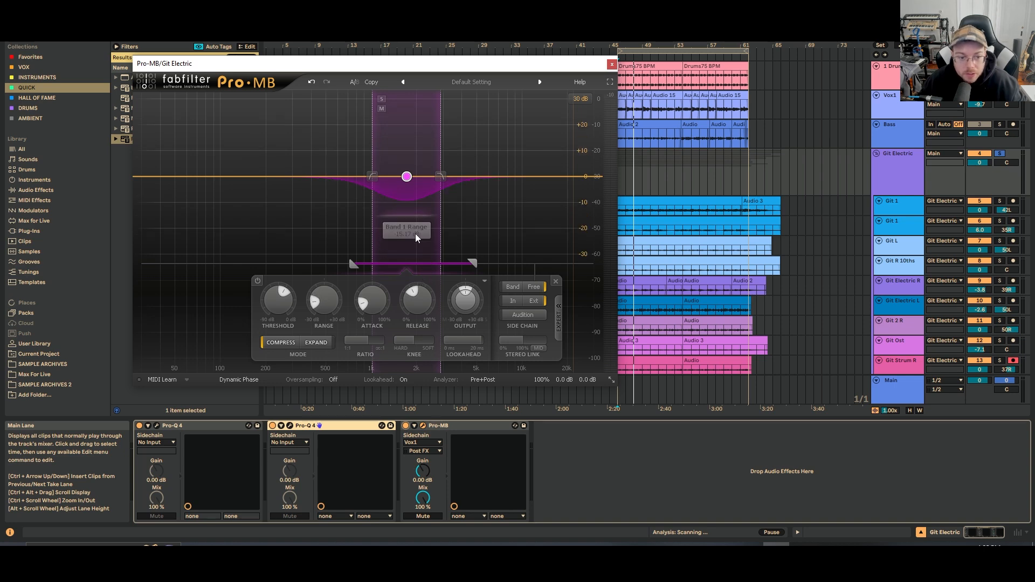
{"action": "left_click_drag", "start_coordinate": [415, 235], "coordinate": [423, 249]}
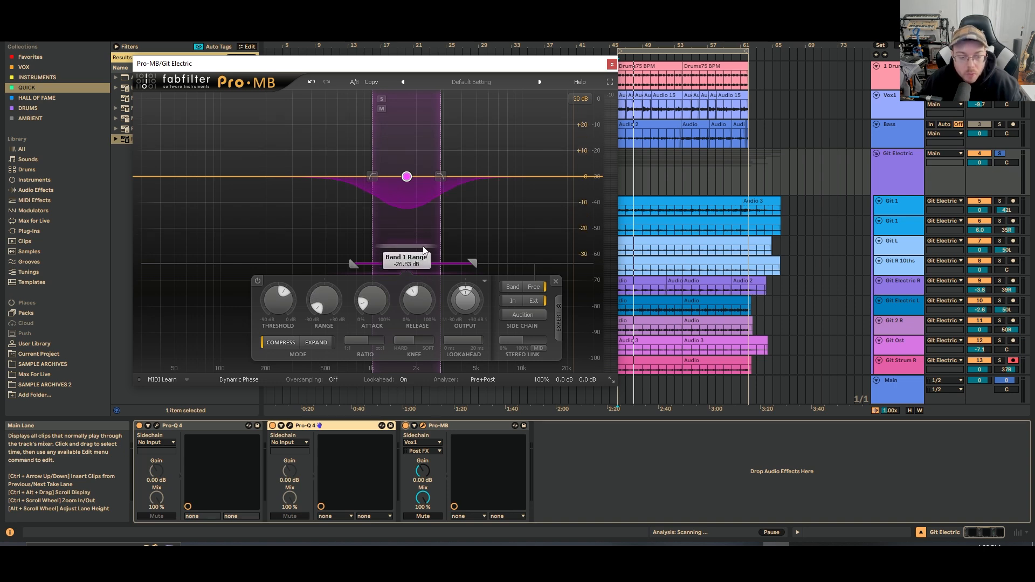
Step: Play the section with the Git Electric group's Pro-MB bypassed and reactivate it during playback to hear the stronger ducking
{"action": "left_click", "coordinate": [405, 425]}
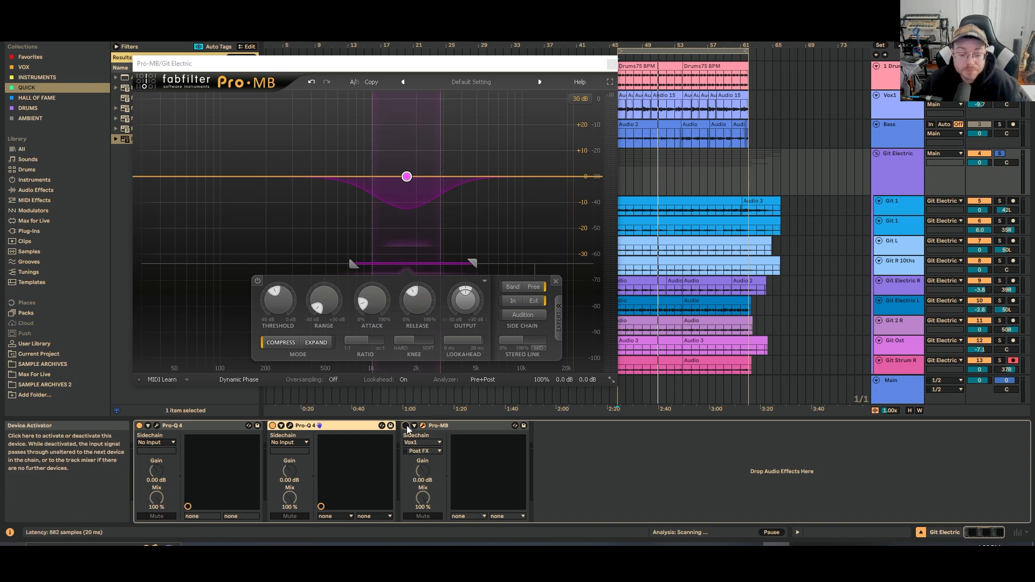
{"action": "key", "text": "space"}
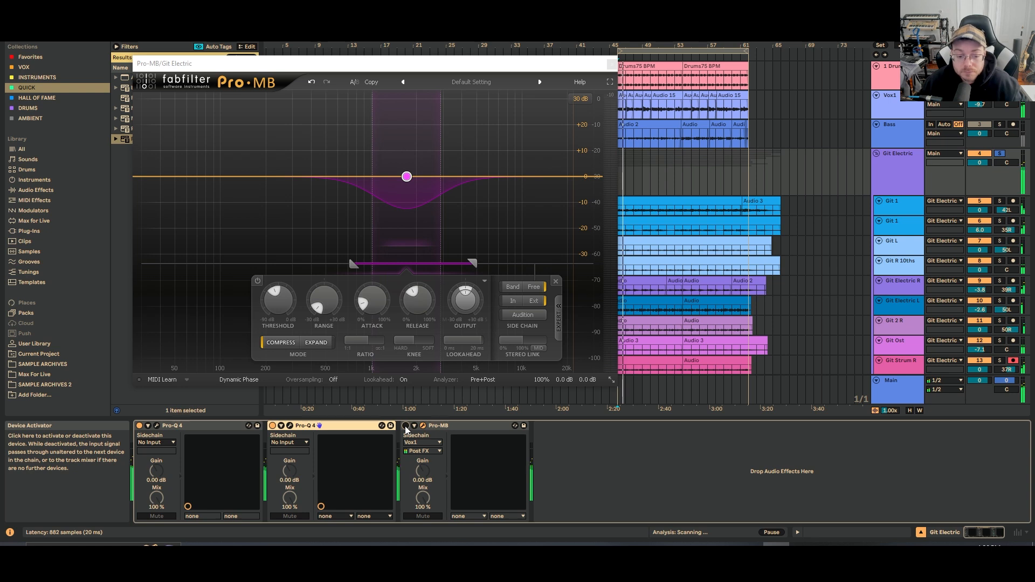
{"action": "left_click", "coordinate": [405, 426]}
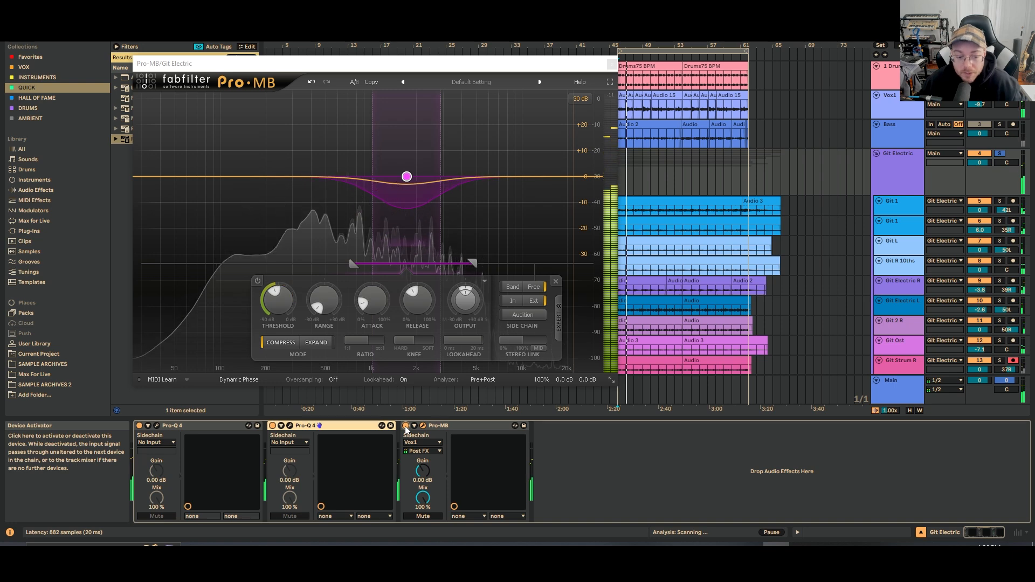
Step: Compare the Git Electric group with Pro-MB bypassed and active once more, leave it active and stop playback
{"action": "left_click", "coordinate": [406, 426]}
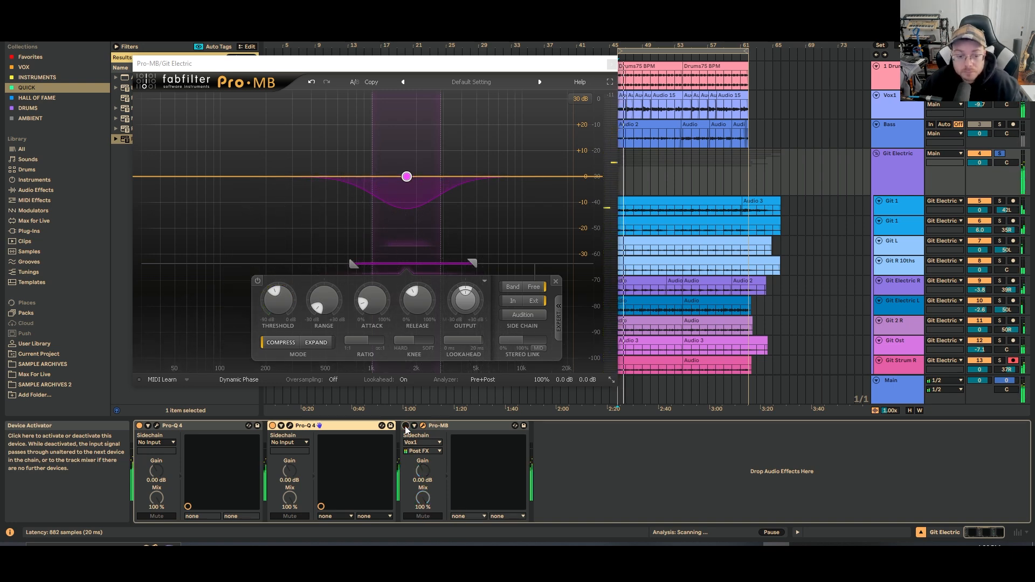
{"action": "left_click", "coordinate": [406, 426]}
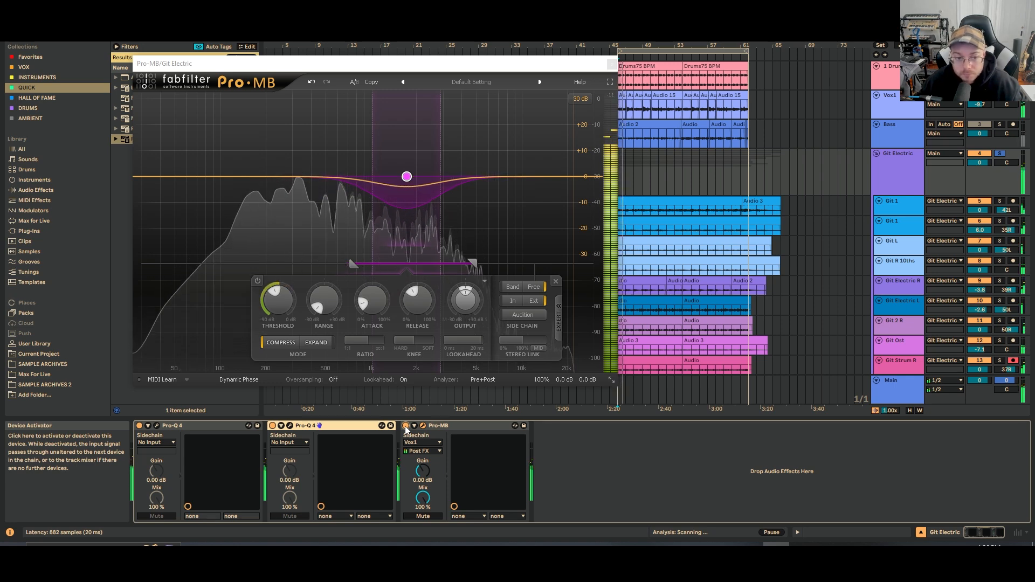
{"action": "key", "text": "space"}
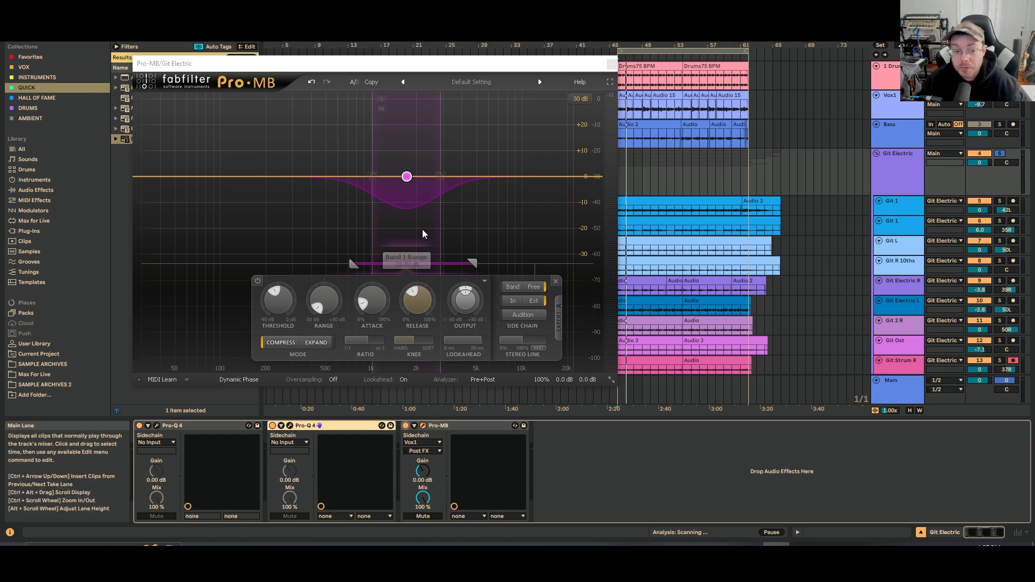
Step: Reduce the range of band 1 in the Git Electric group's Pro-MB to about -10 dB
{"action": "left_click", "coordinate": [412, 208]}
{"action": "mouse_move", "coordinate": [414, 257]}
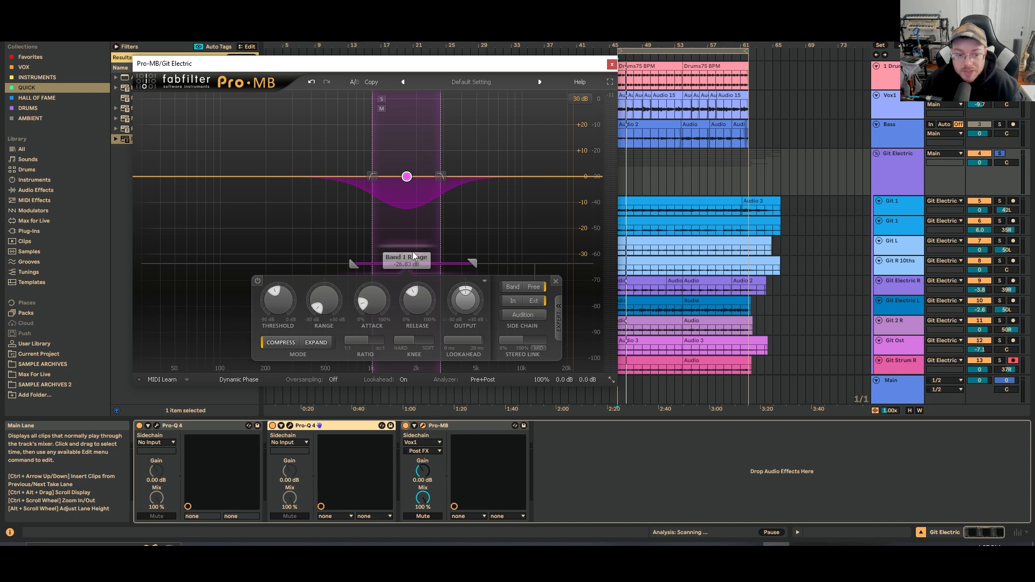
{"action": "left_click_drag", "start_coordinate": [414, 247], "coordinate": [422, 204]}
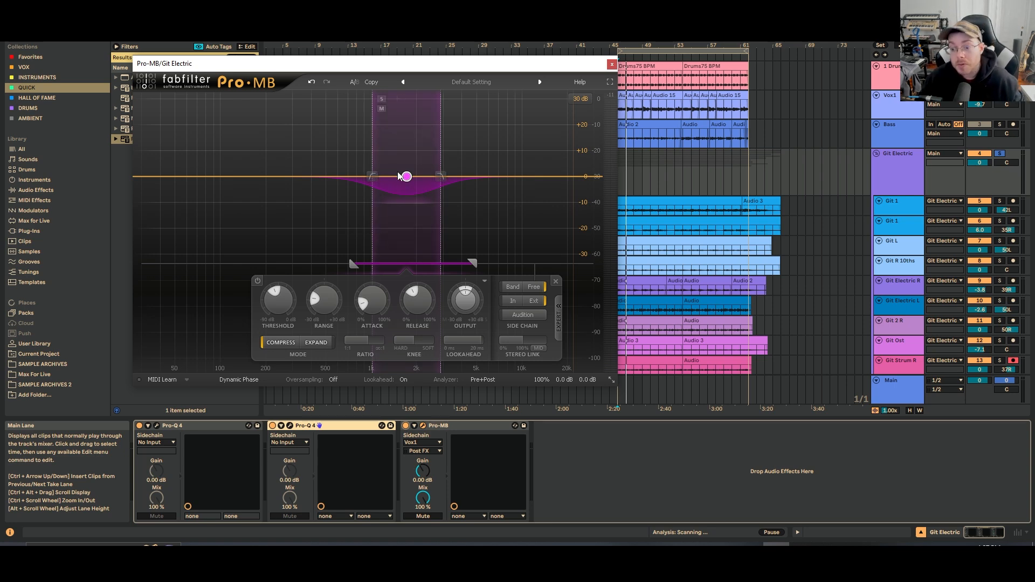
Step: Open Pro-MB on Vox1, play the vocal alone with the plug-in bypassed, and activate it to hear the expansion
{"action": "left_click", "coordinate": [971, 97]}
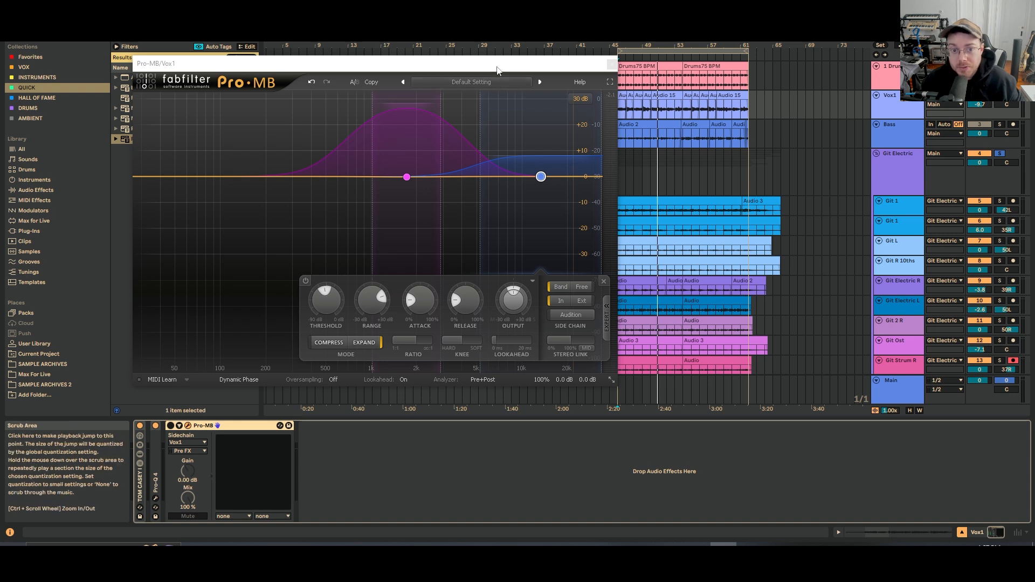
{"action": "left_click_drag", "start_coordinate": [555, 65], "coordinate": [599, 75]}
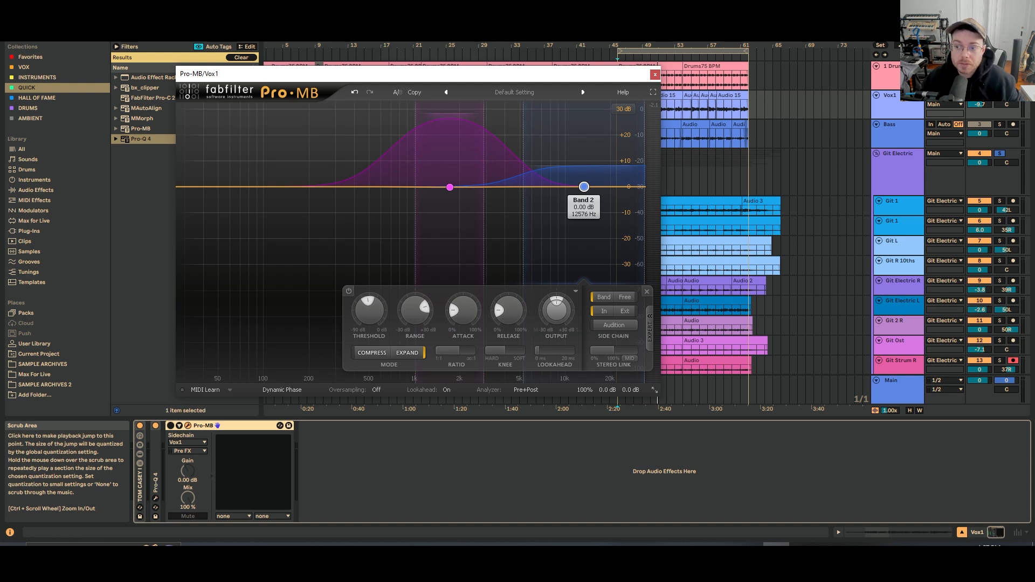
{"action": "left_click", "coordinate": [1000, 154]}
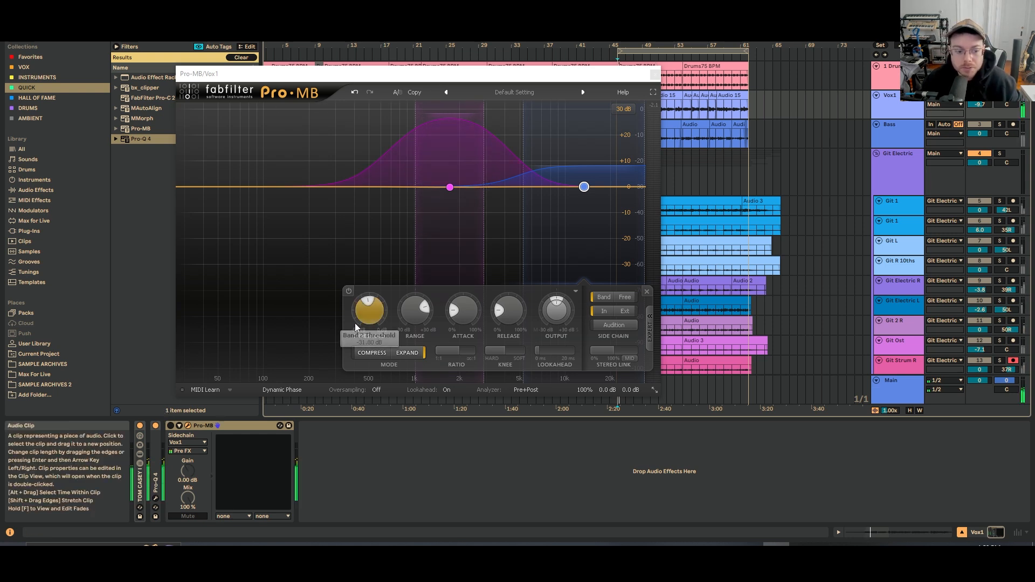
{"action": "left_click", "coordinate": [171, 427]}
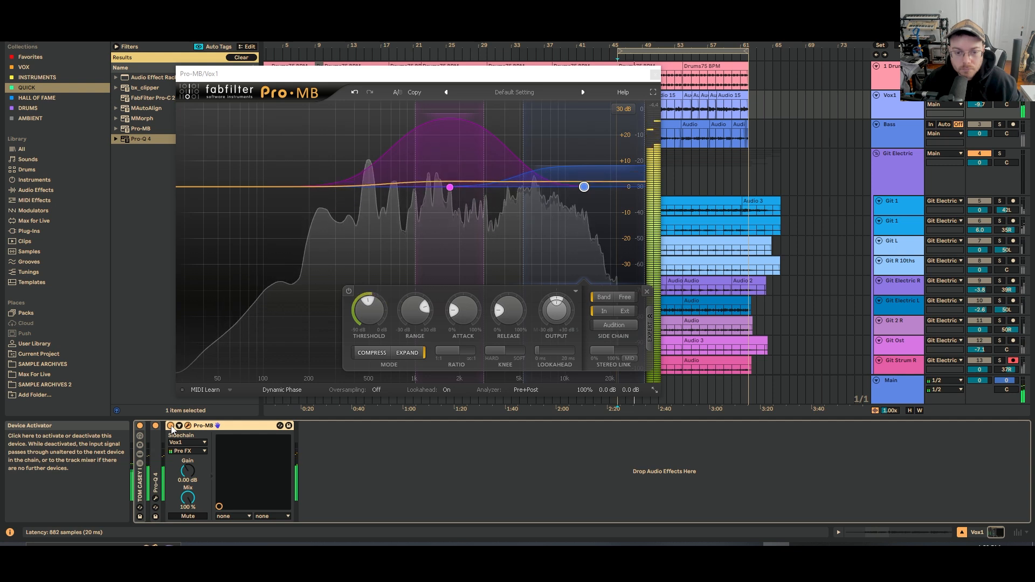
{"action": "mouse_move", "coordinate": [587, 192]}
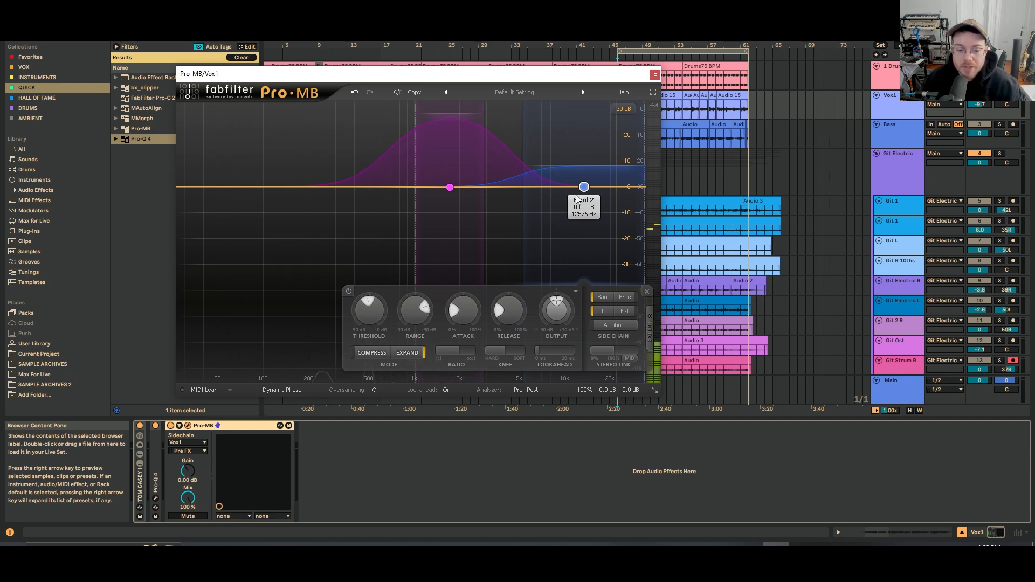
Step: Review band 1 of Vox1's Pro-MB and shorten band 2's attack and release to near their minimum
{"action": "left_click", "coordinate": [450, 187]}
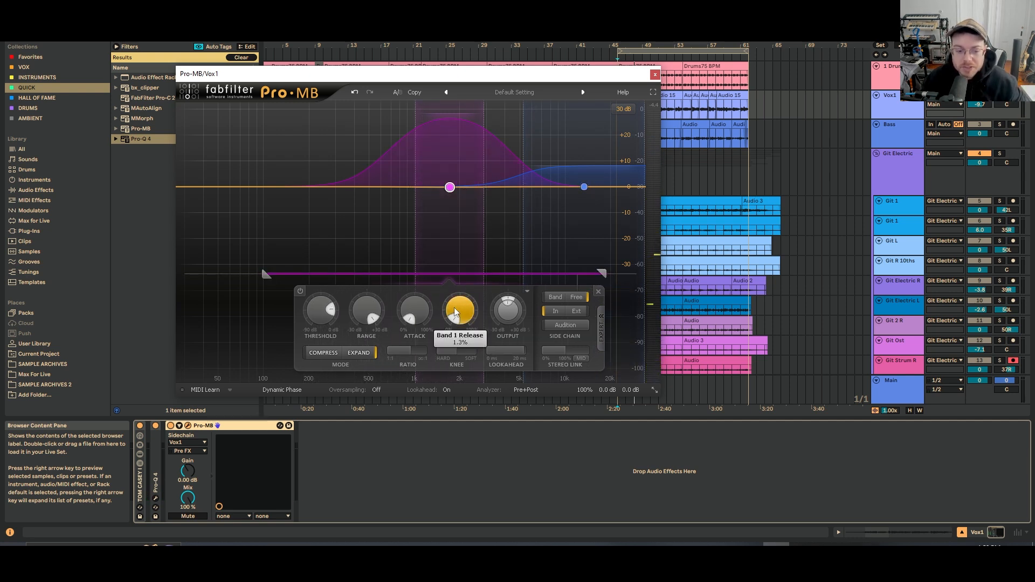
{"action": "left_click", "coordinate": [584, 186]}
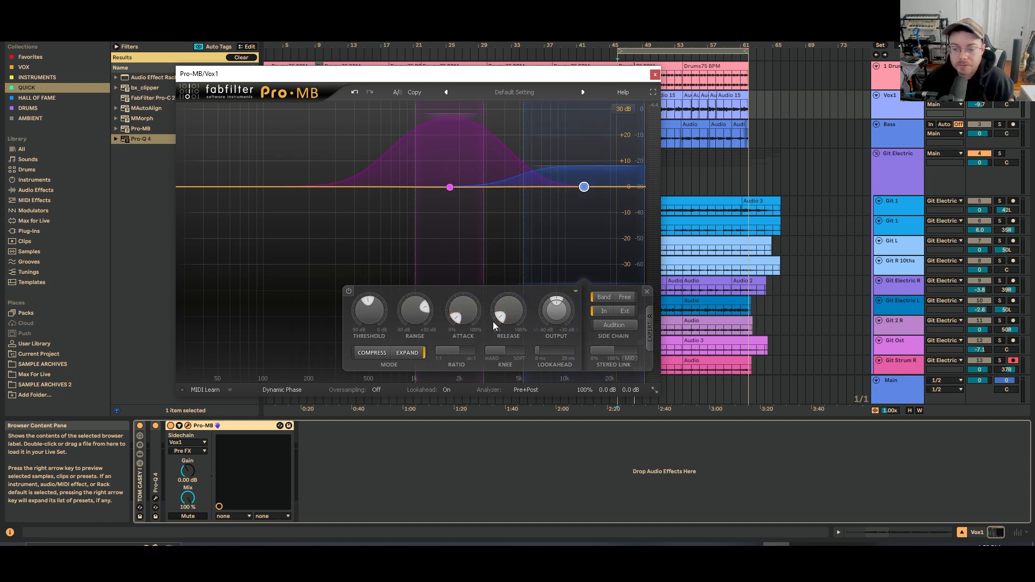
{"action": "mouse_move", "coordinate": [496, 314]}
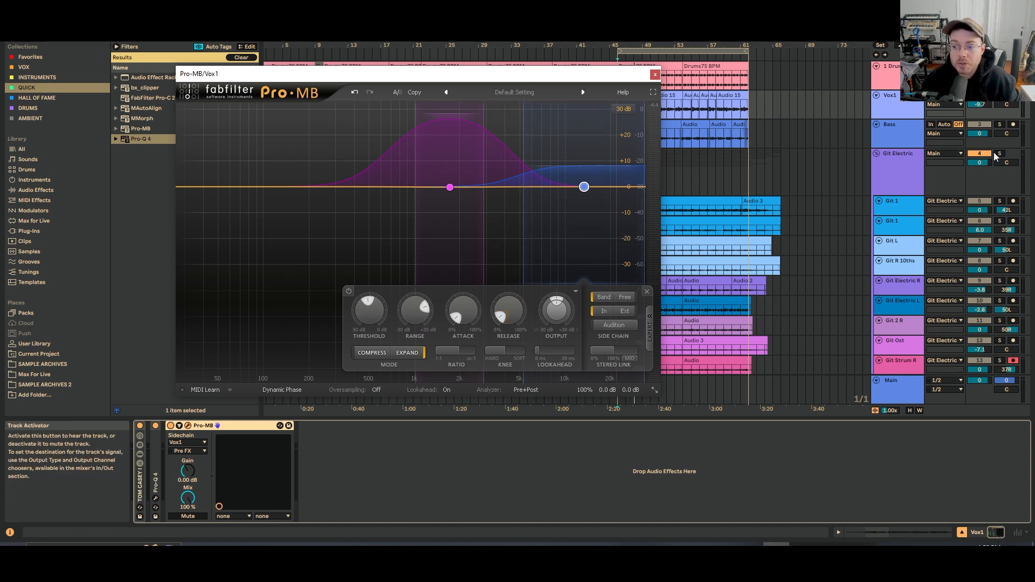
Step: Solo the Git Electric group again and review the band 1 ducking settings in its Pro-MB
{"action": "left_click", "coordinate": [848, 190]}
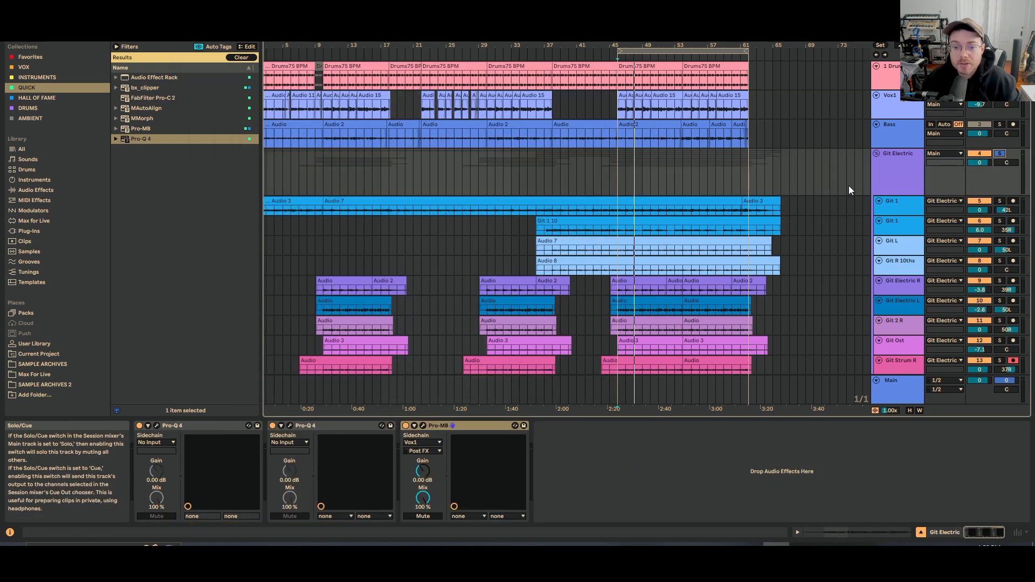
{"action": "left_click", "coordinate": [423, 425]}
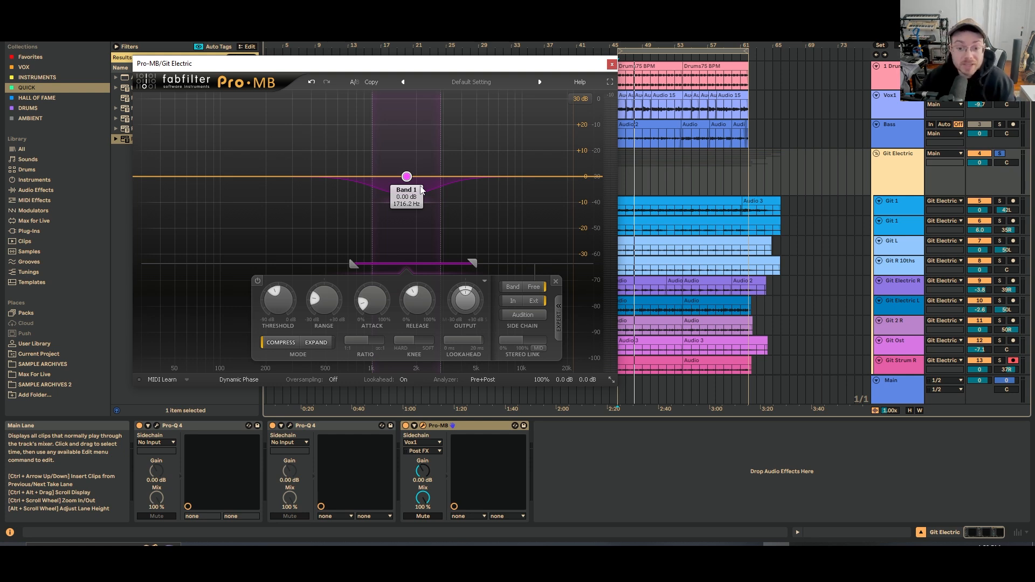
{"action": "left_click", "coordinate": [612, 64]}
Step: Compare the vocal and electric guitars in playback with Vox1's Pro-MB bypassed and active, checking the Git Electric group's Pro-MB beforehand
{"action": "left_click", "coordinate": [892, 105]}
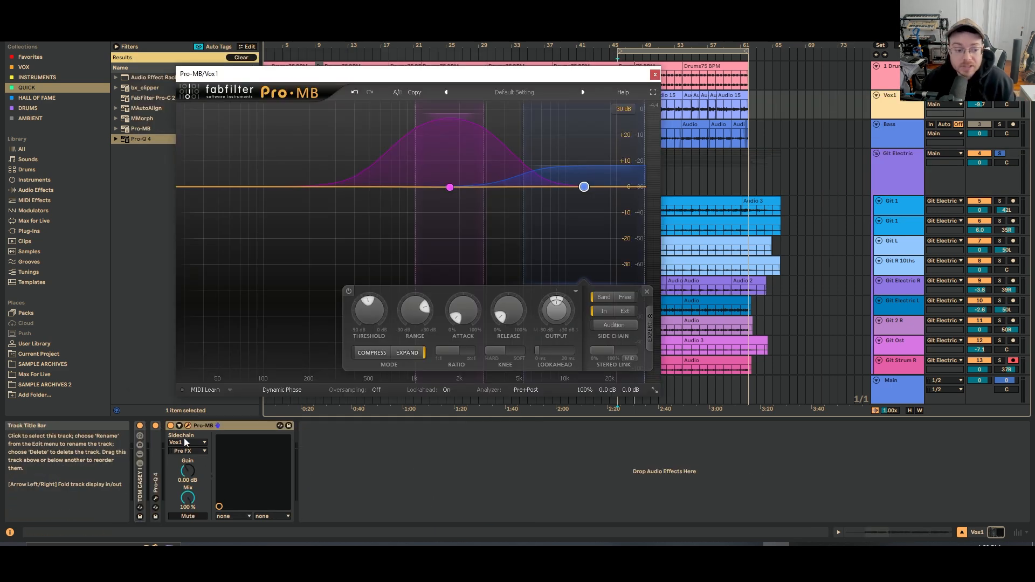
{"action": "left_click", "coordinate": [170, 428]}
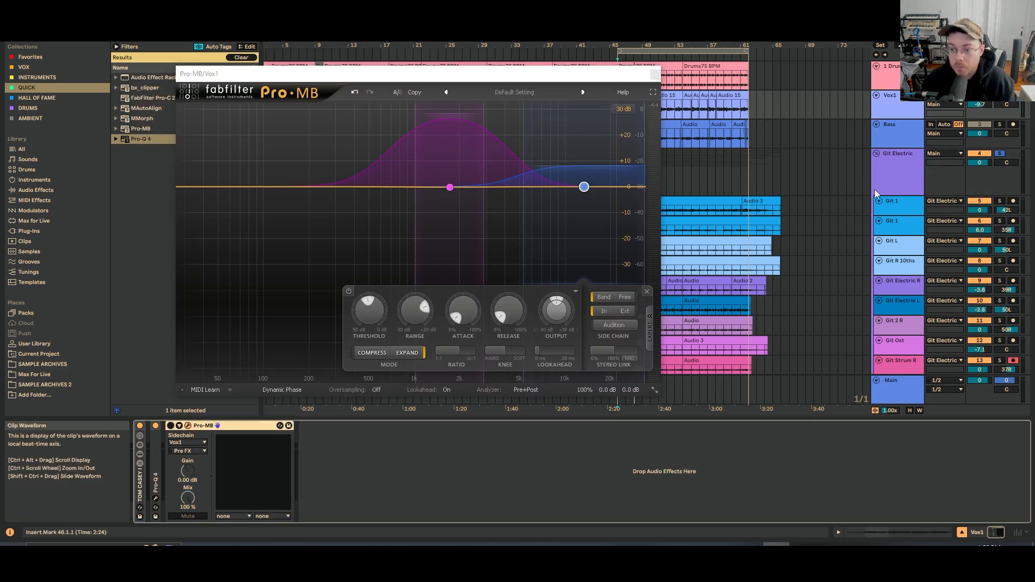
{"action": "left_click", "coordinate": [894, 171]}
{"action": "left_click", "coordinate": [423, 425]}
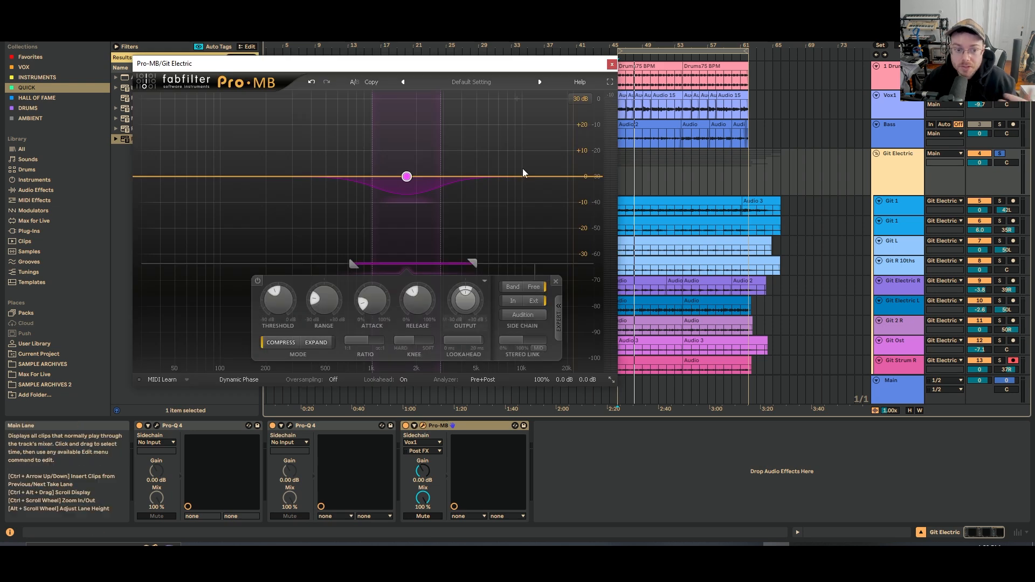
{"action": "left_click", "coordinate": [612, 64]}
{"action": "left_click", "coordinate": [897, 105]}
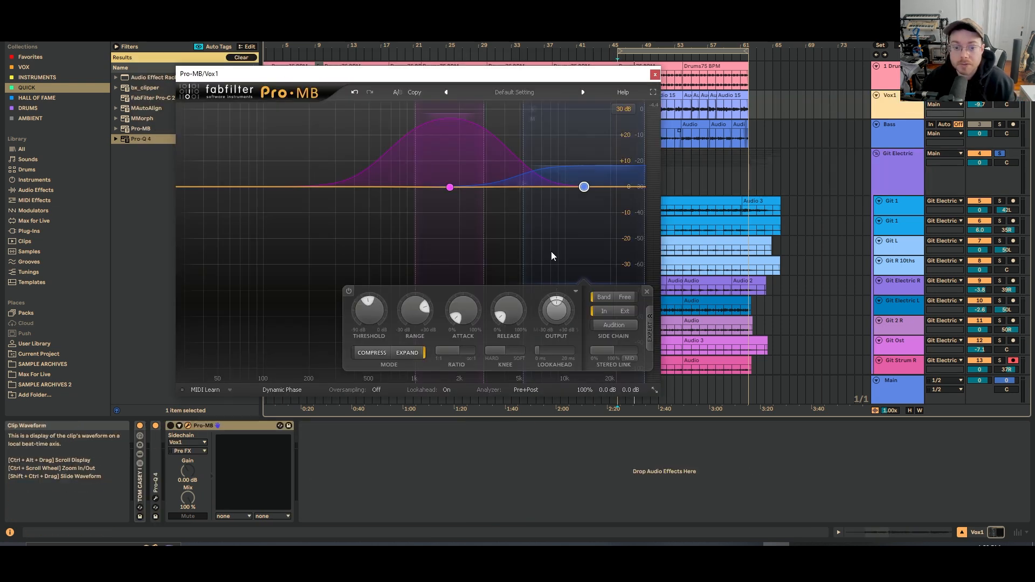
{"action": "left_click", "coordinate": [426, 32]}
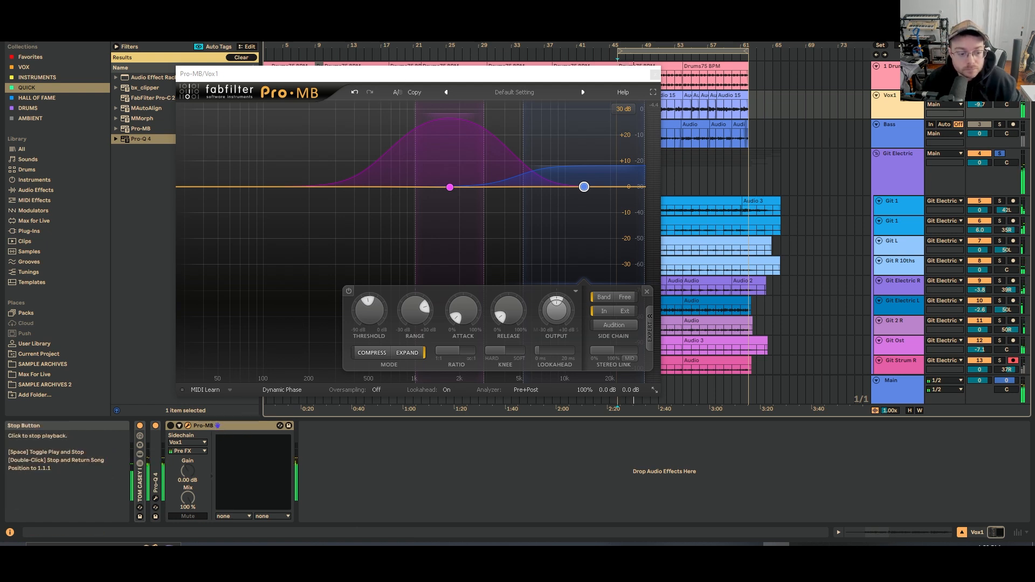
{"action": "left_click", "coordinate": [170, 425]}
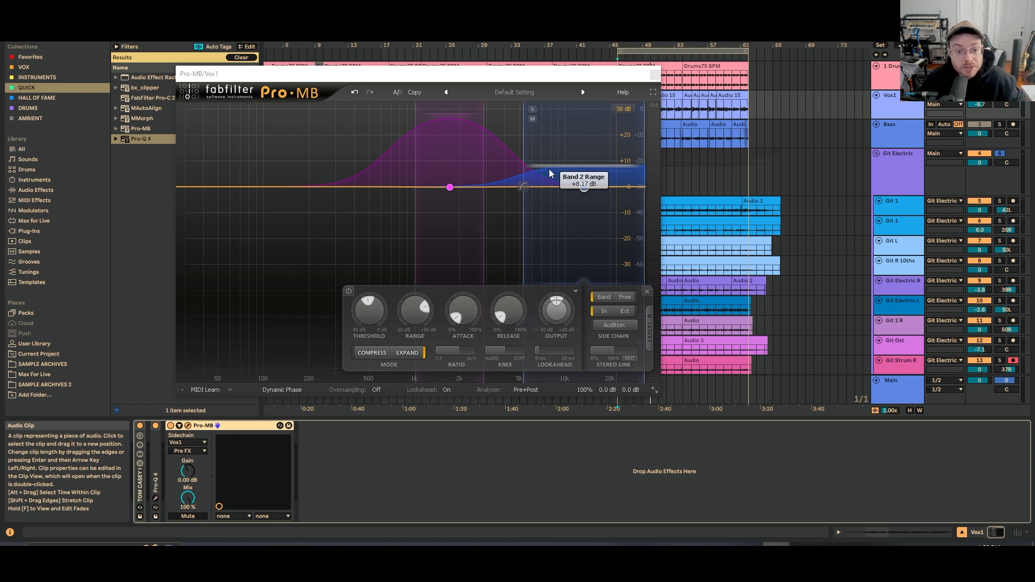
Step: Unsolo the Git Electric group and open Pro-MB on the Main track, placing its window clear of the mixer
{"action": "left_click", "coordinate": [742, 169]}
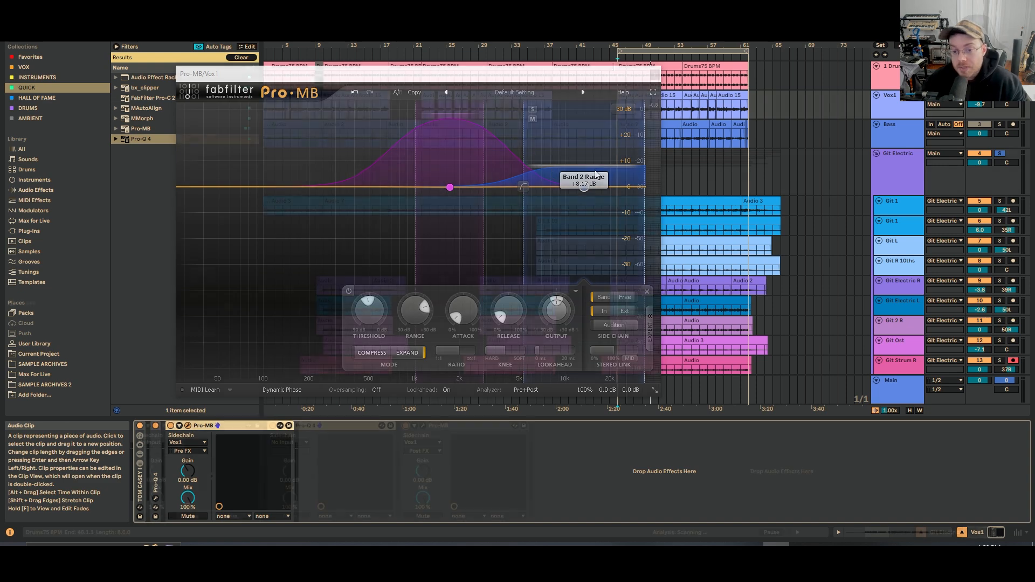
{"action": "left_click", "coordinate": [1000, 153]}
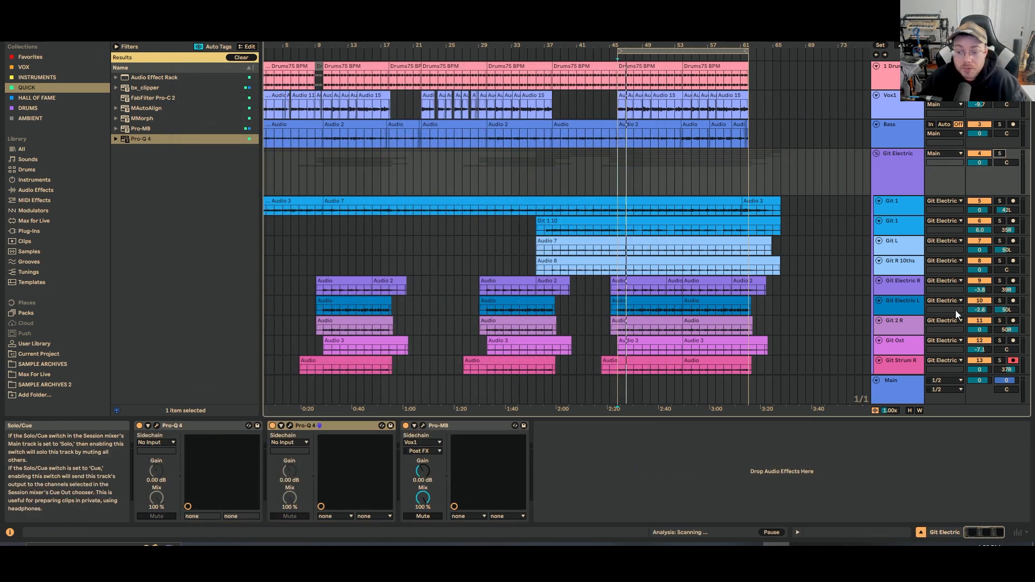
{"action": "left_click", "coordinate": [917, 384]}
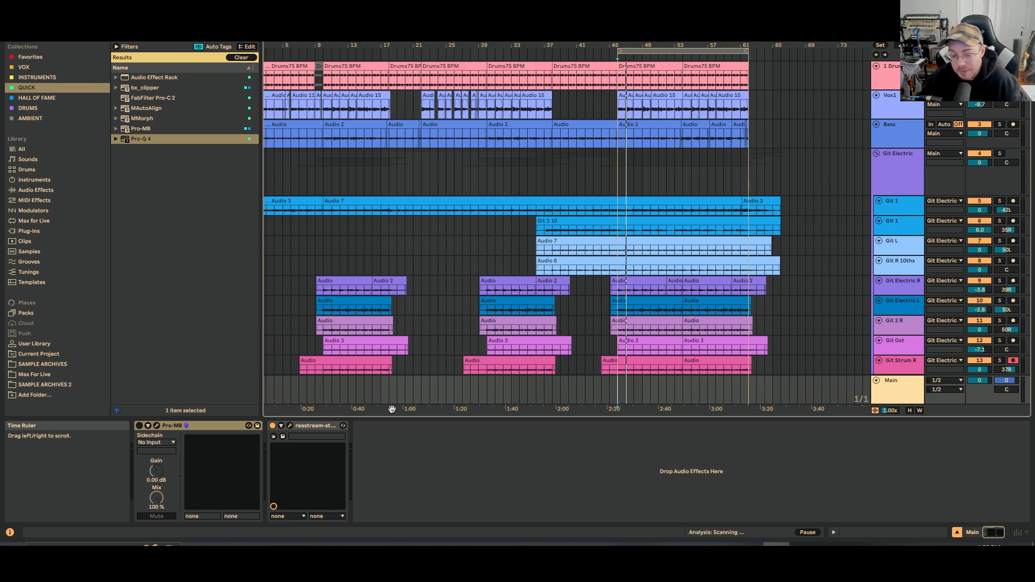
{"action": "left_click", "coordinate": [157, 426]}
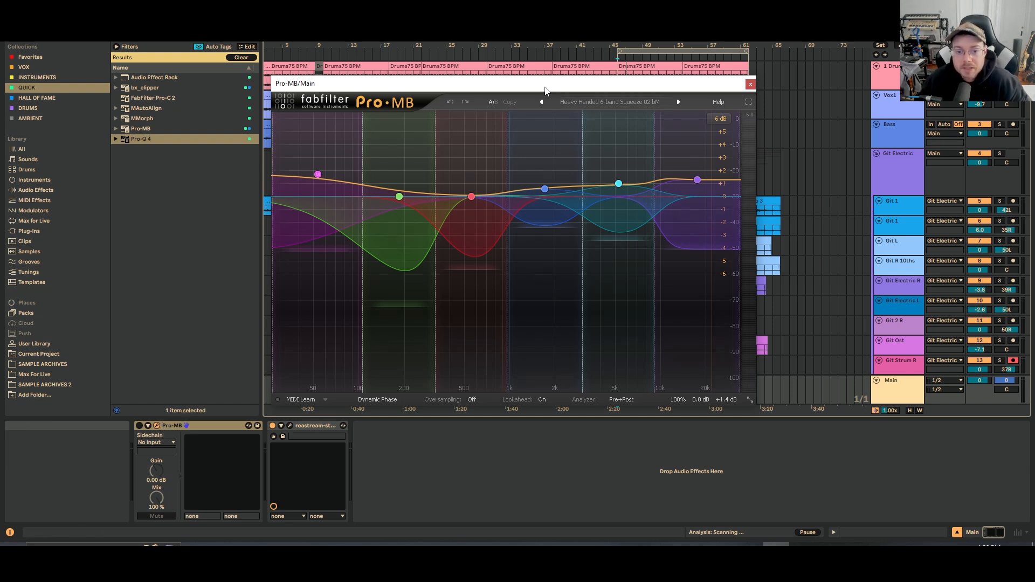
{"action": "left_click_drag", "start_coordinate": [545, 89], "coordinate": [563, 92]}
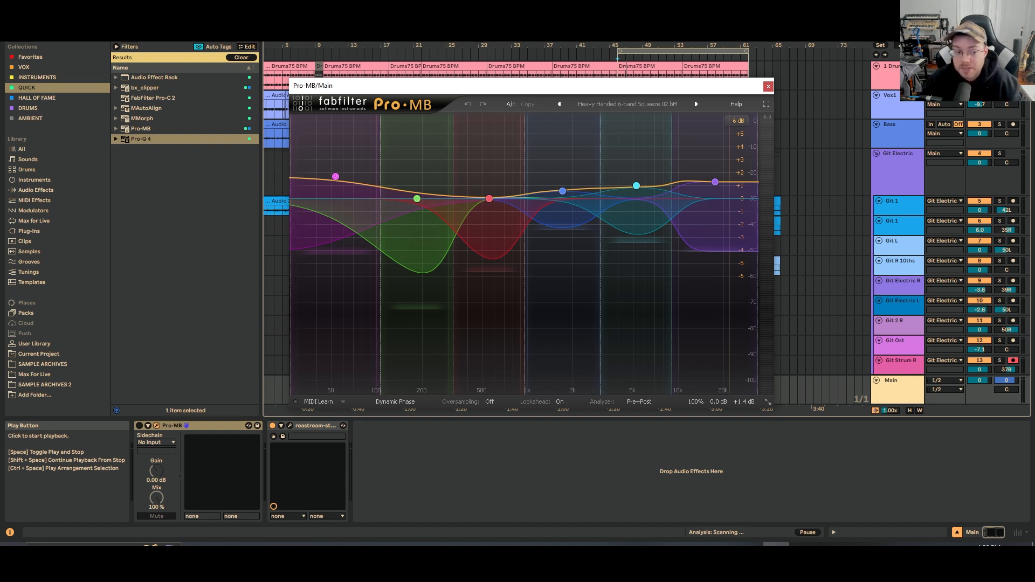
{"action": "left_click_drag", "start_coordinate": [482, 89], "coordinate": [520, 80]}
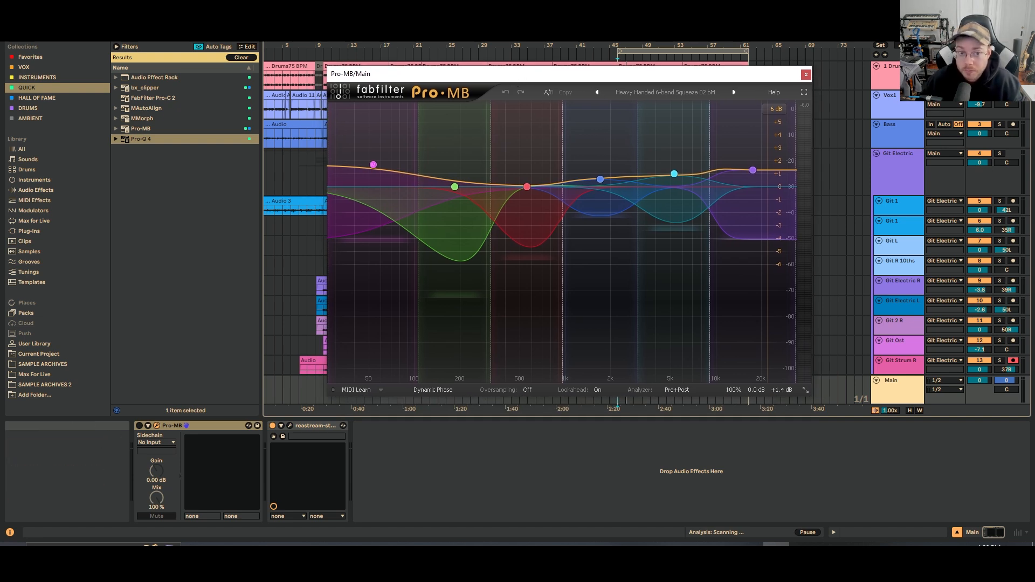
Step: Play the full mix, compare Main's Pro-MB active and bypassed, leave it active and stop playback
{"action": "key", "text": "space"}
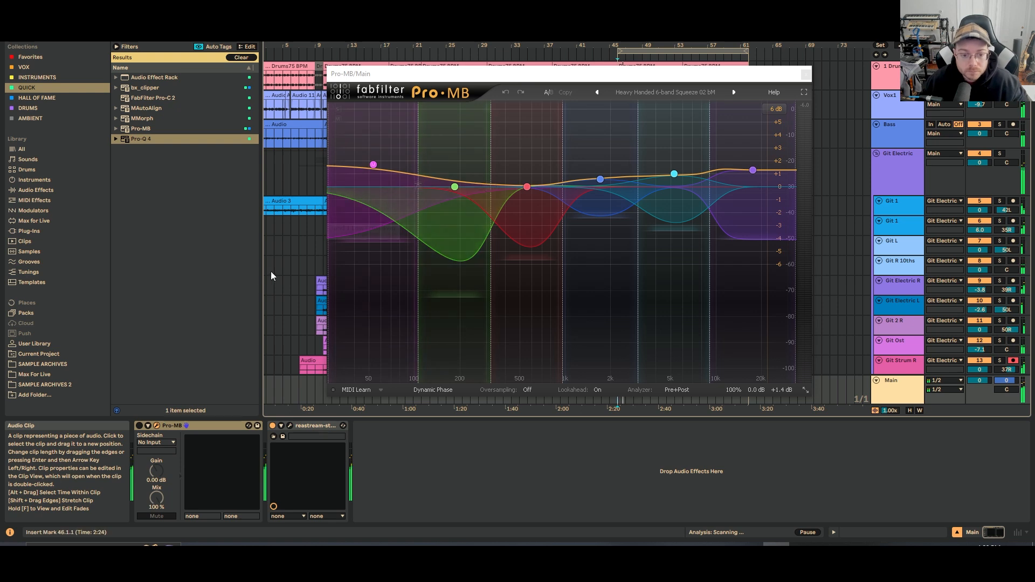
{"action": "left_click", "coordinate": [140, 426]}
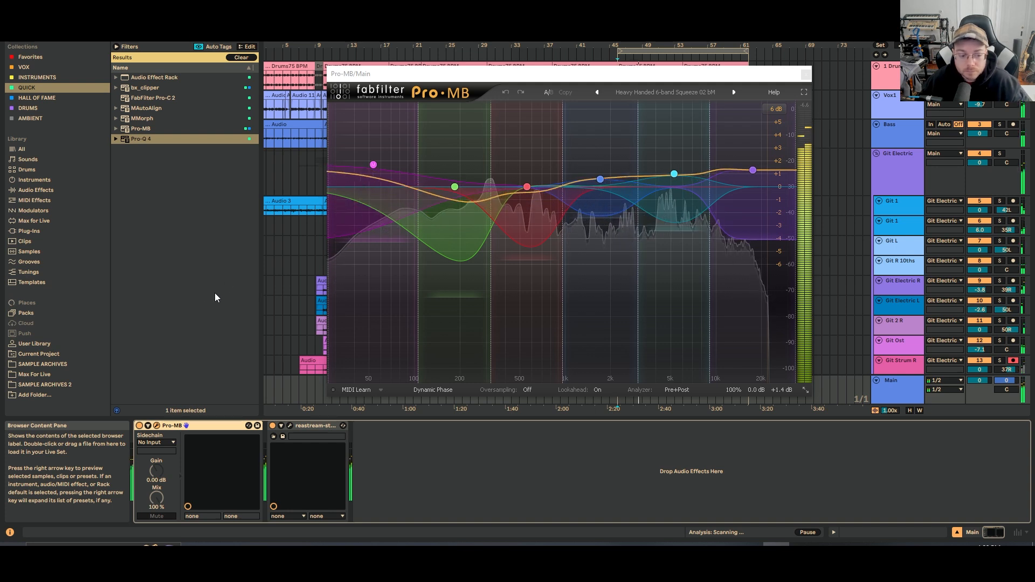
{"action": "left_click", "coordinate": [139, 426]}
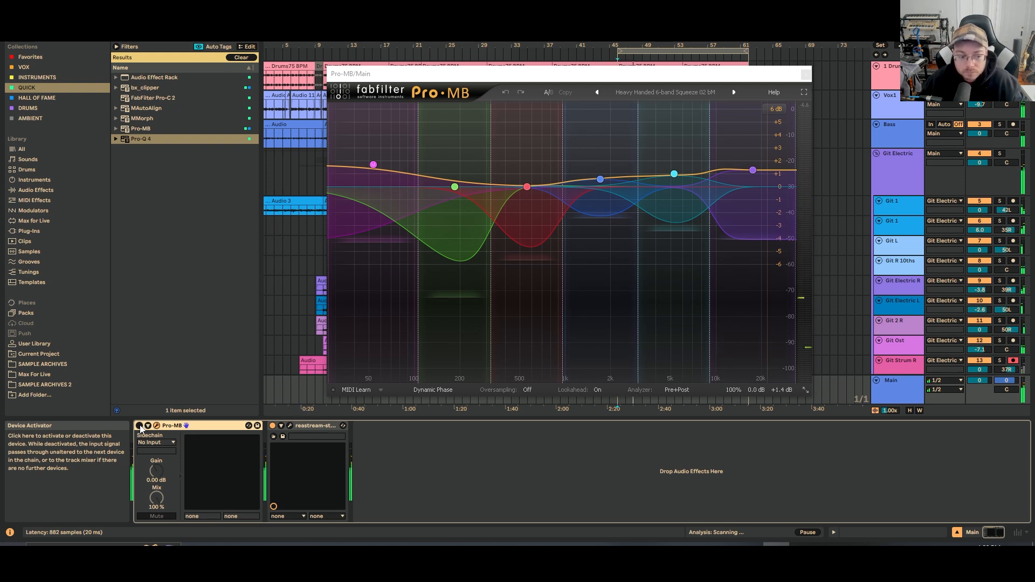
{"action": "left_click", "coordinate": [139, 426]}
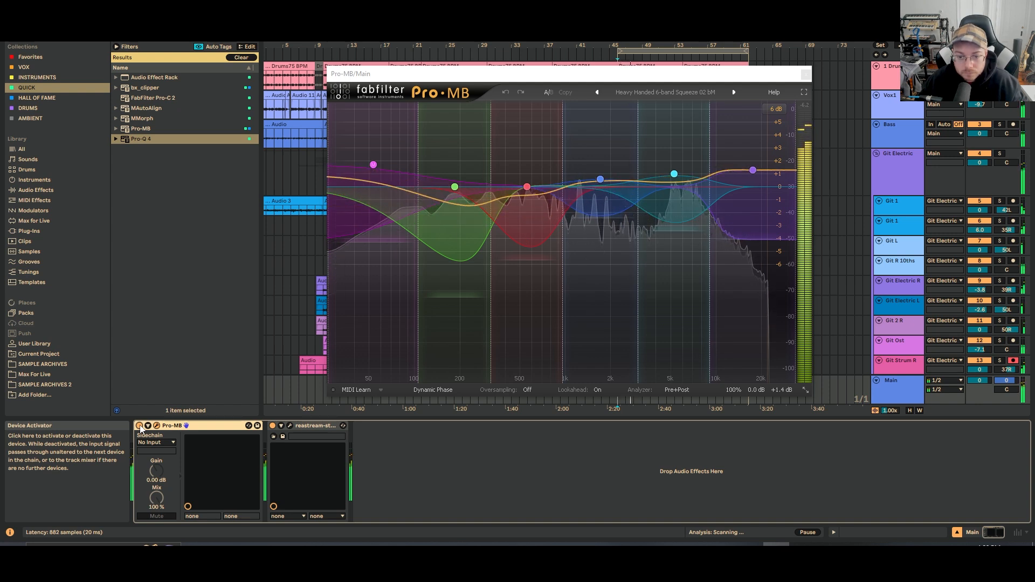
{"action": "key", "text": "space"}
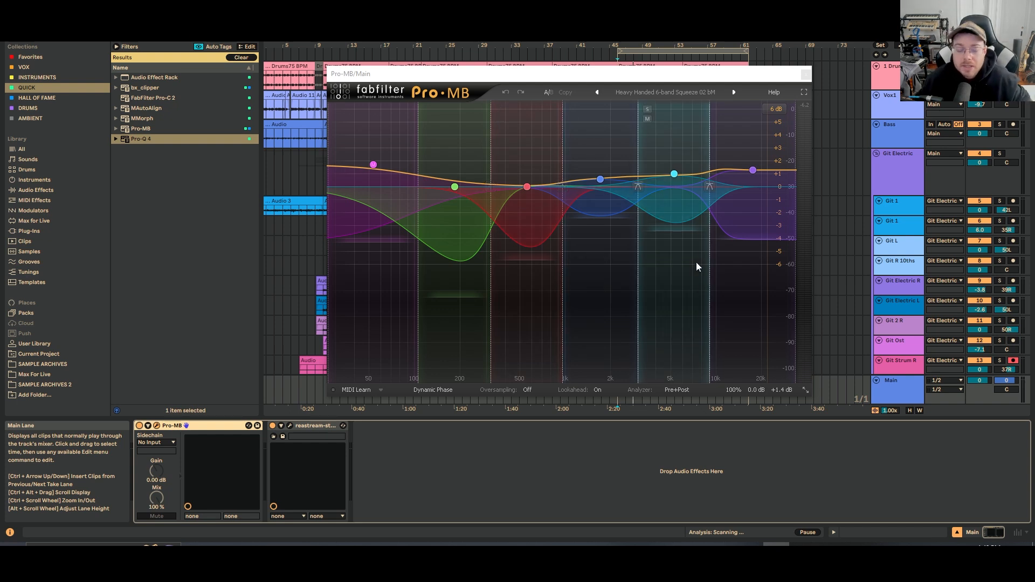
Step: Insert Pro-Q 4 after Pro-MB on Main, adding a low bell boost near 35 Hz and a +3.81 dB high shelf at 10161 Hz
{"action": "left_click", "coordinate": [174, 177]}
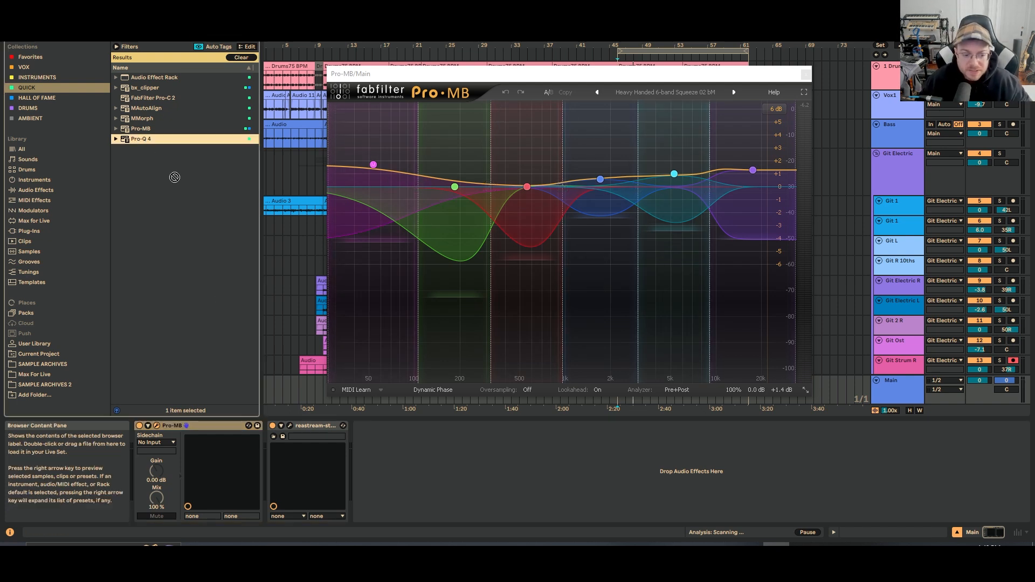
{"action": "left_click_drag", "start_coordinate": [175, 177], "coordinate": [266, 464]}
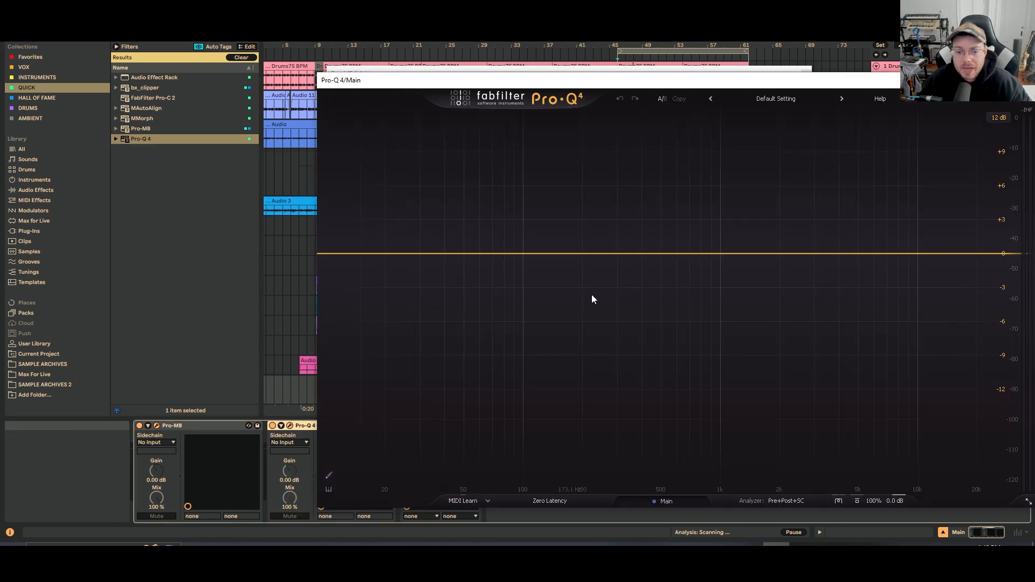
{"action": "left_click_drag", "start_coordinate": [434, 253], "coordinate": [435, 226]}
{"action": "left_click_drag", "start_coordinate": [920, 256], "coordinate": [919, 216]}
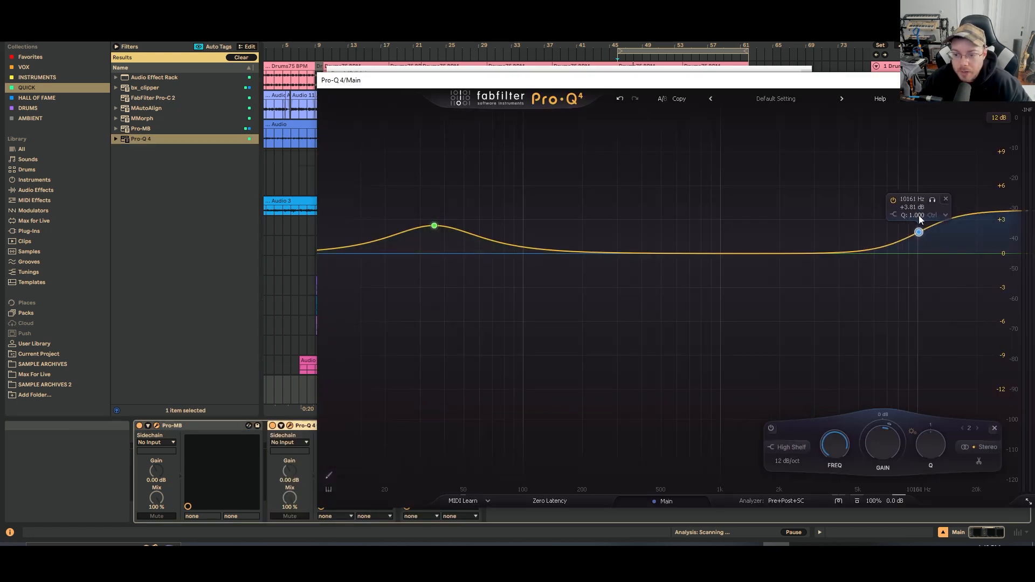
Step: Add a bell cut of about -4 dB near 1.2 kHz and a +4.48 dB bell boost at 345.95 Hz in Main's Pro-Q 4
{"action": "left_click_drag", "start_coordinate": [735, 254], "coordinate": [735, 302]}
{"action": "left_click_drag", "start_coordinate": [628, 254], "coordinate": [629, 203]}
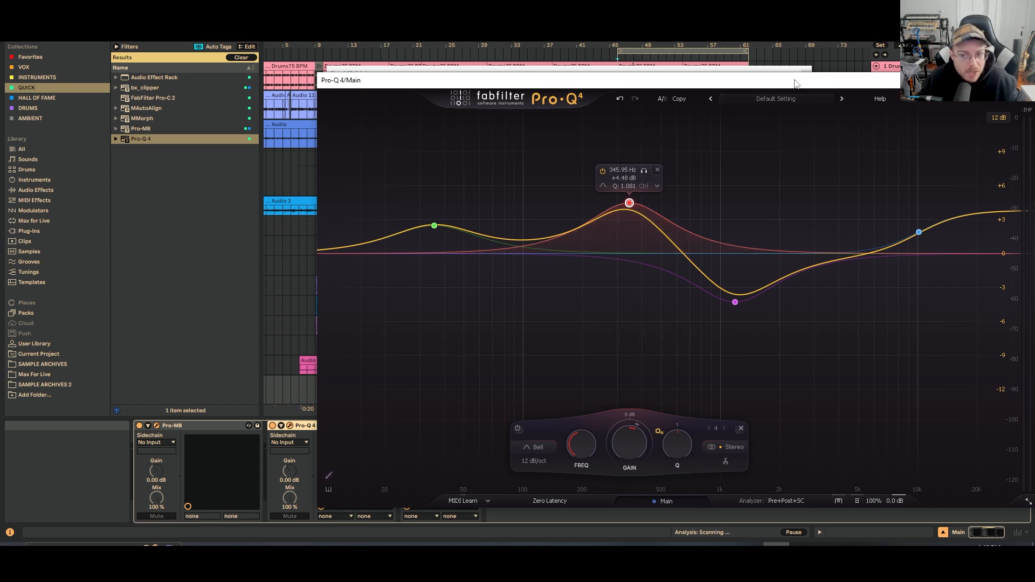
{"action": "left_click_drag", "start_coordinate": [794, 84], "coordinate": [690, 79]}
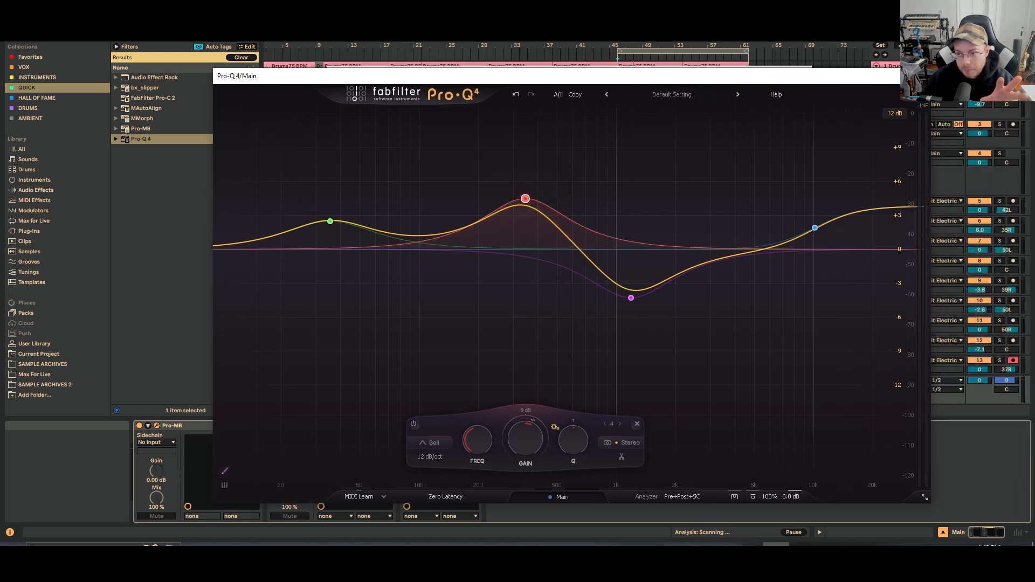
Step: Close the Pro-Q 4 window, delete Pro-Q 4 from the Main track, and reposition the Pro-MB window over the arrangement
{"action": "left_click", "coordinate": [924, 76]}
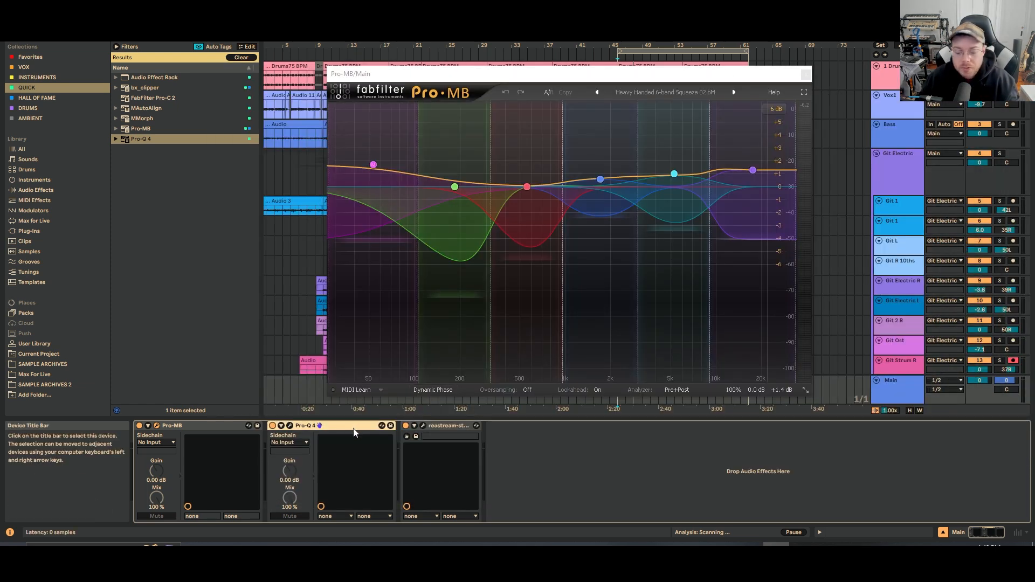
{"action": "key", "text": "Delete"}
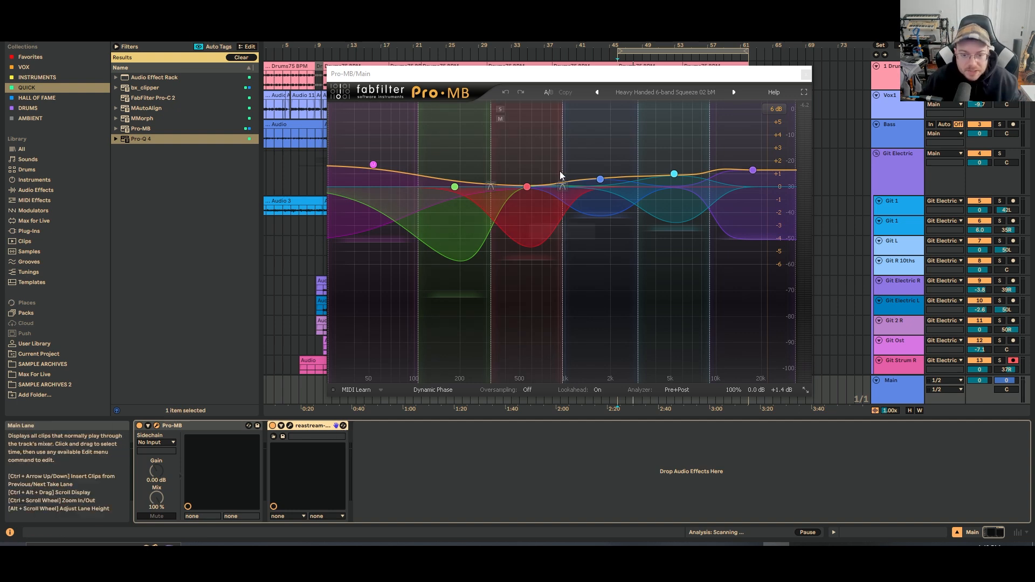
{"action": "left_click_drag", "start_coordinate": [588, 81], "coordinate": [554, 116]}
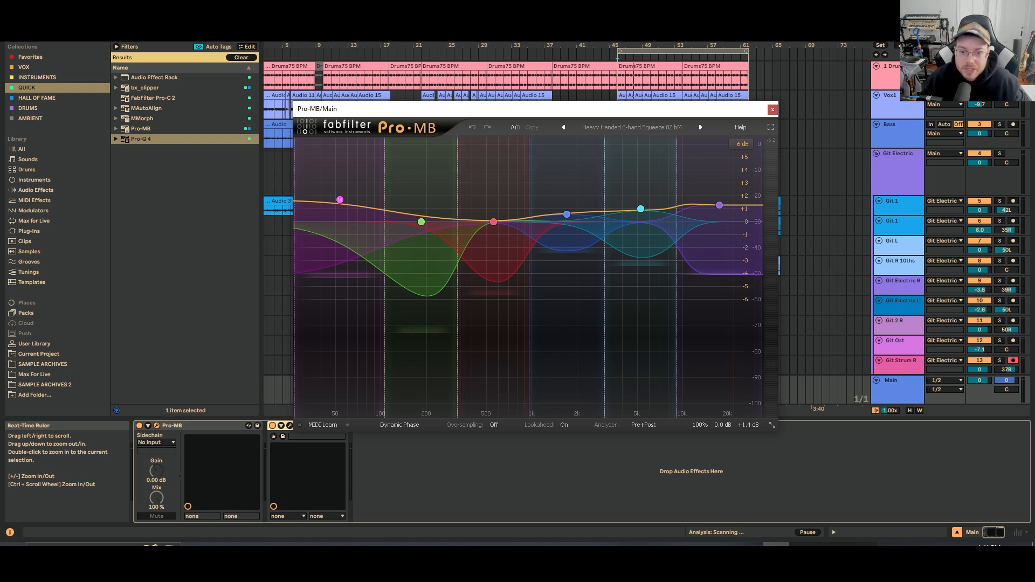
{"action": "left_click_drag", "start_coordinate": [624, 113], "coordinate": [601, 102]}
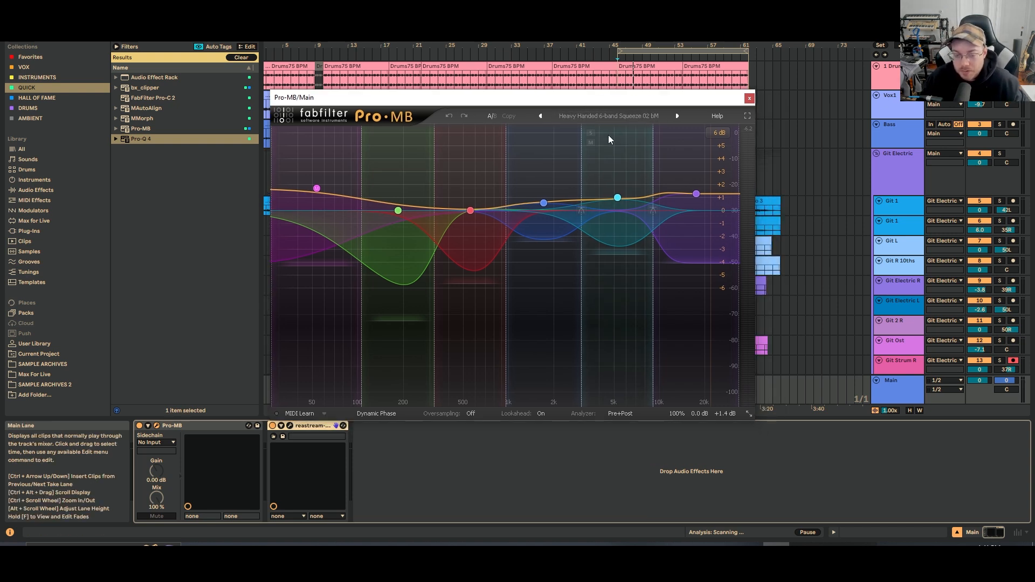